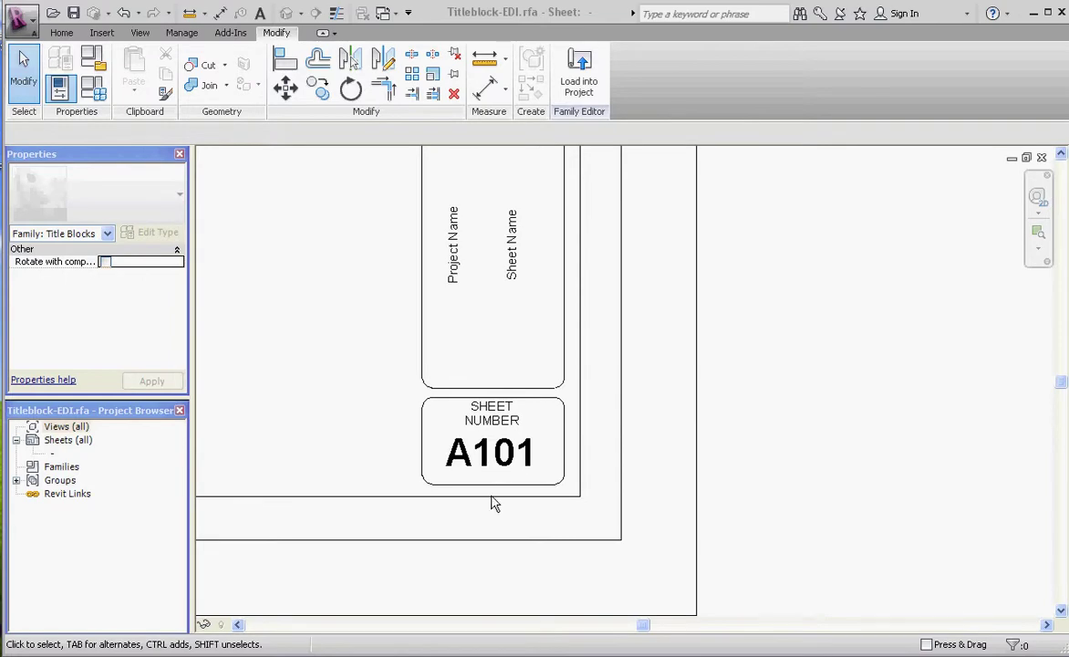
Duplicate the Project Name label's type under the name 1/4" Arial.
{"action": "scroll", "coordinate": [504, 404], "scroll_direction": "down", "scroll_amount": 1}
{"action": "scroll", "coordinate": [477, 303], "scroll_direction": "up", "scroll_amount": 4}
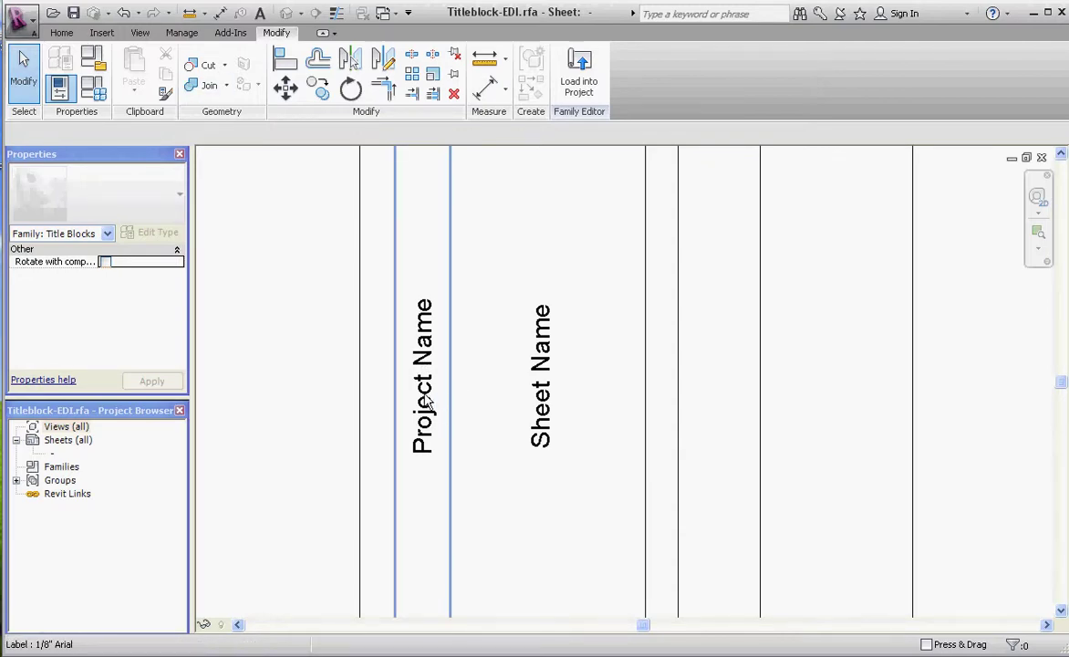
{"action": "scroll", "coordinate": [524, 351], "scroll_direction": "down", "scroll_amount": 3}
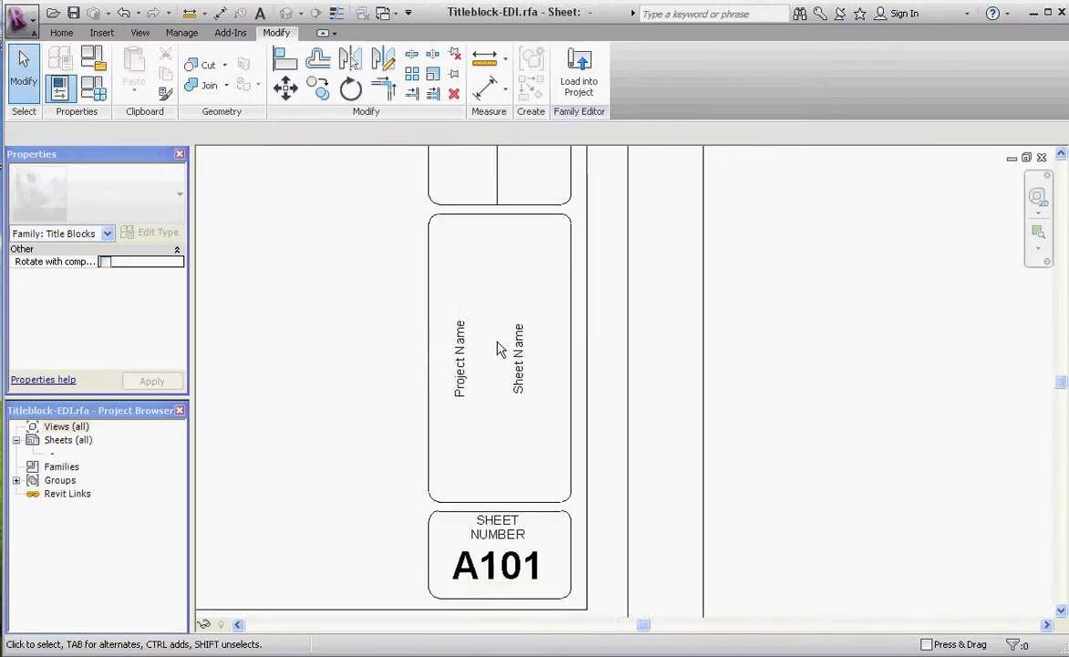
{"action": "scroll", "coordinate": [486, 365], "scroll_direction": "up", "scroll_amount": 2}
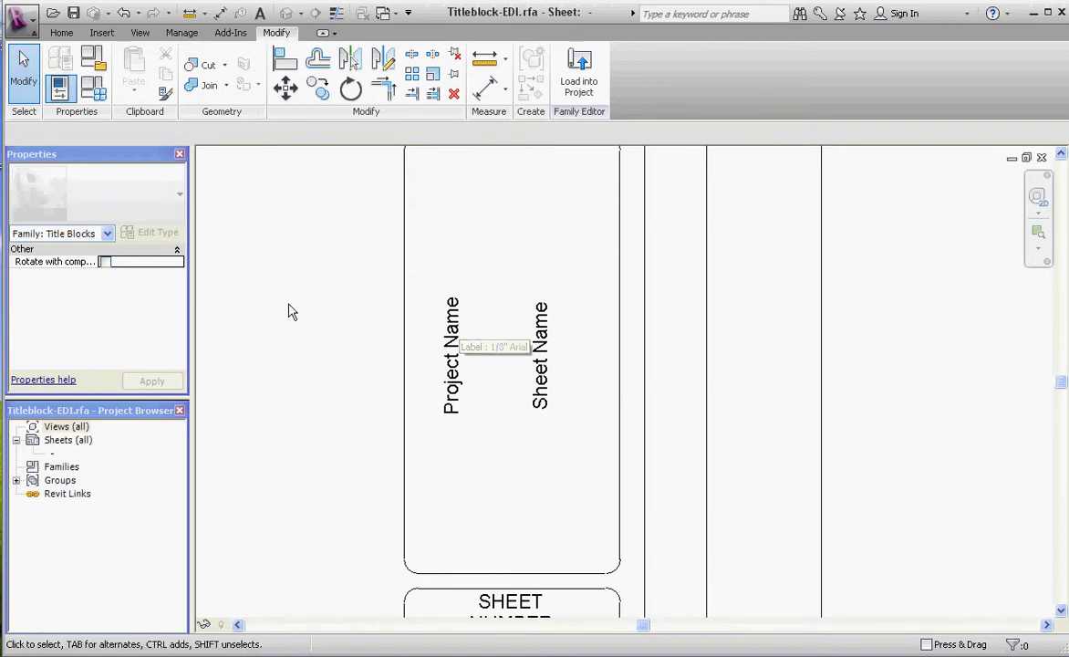
{"action": "left_click", "coordinate": [462, 365]}
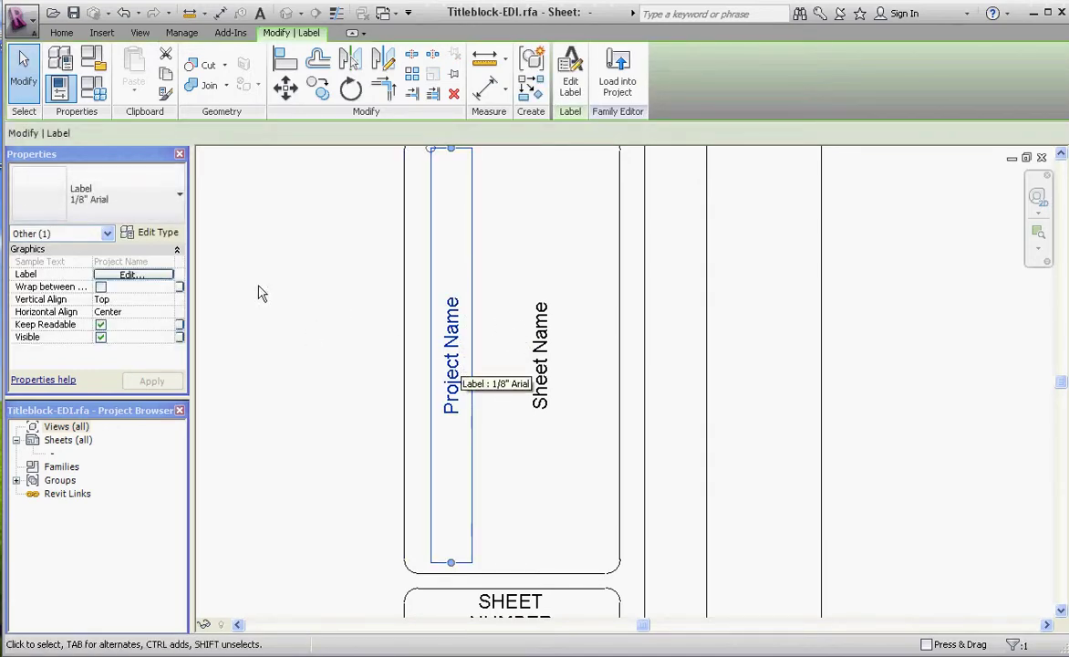
{"action": "left_click", "coordinate": [179, 194]}
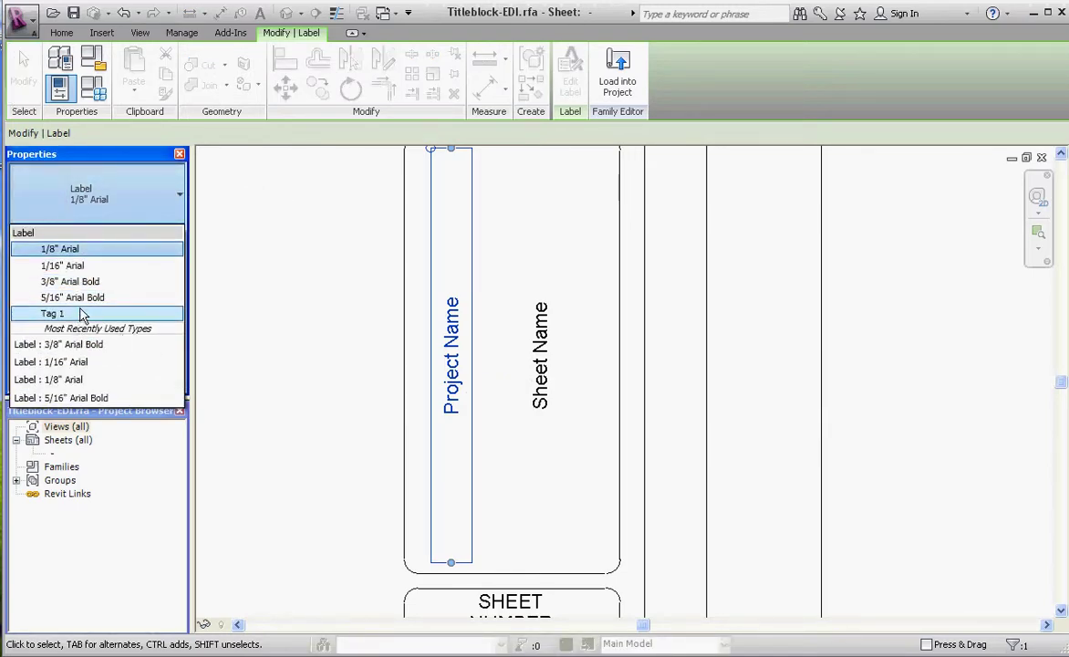
{"action": "left_click", "coordinate": [105, 200]}
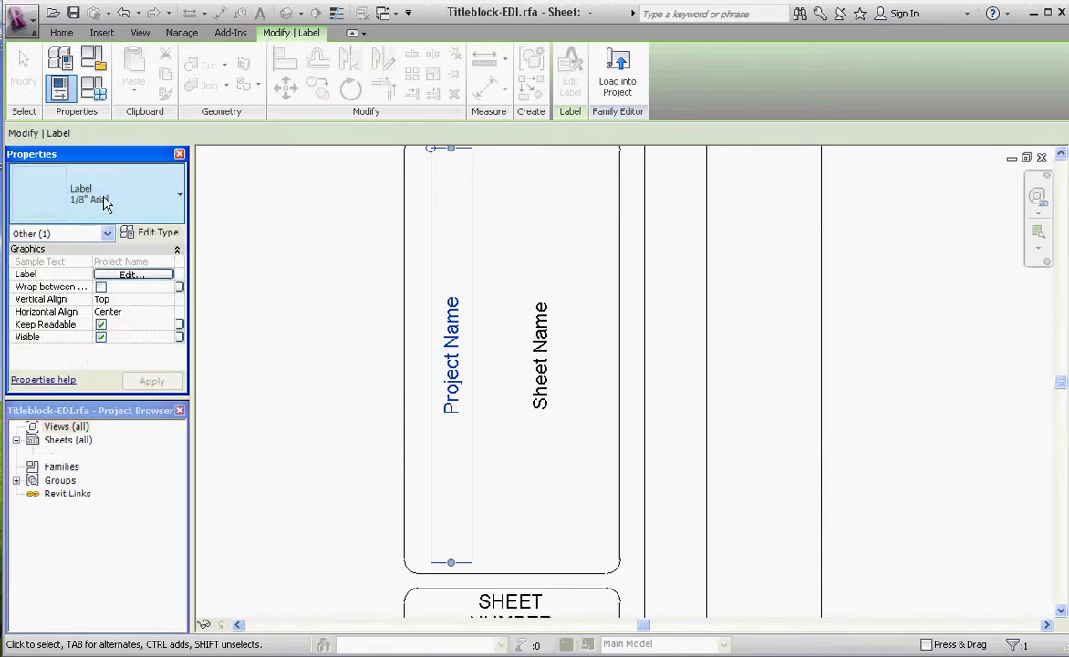
{"action": "left_click", "coordinate": [158, 234]}
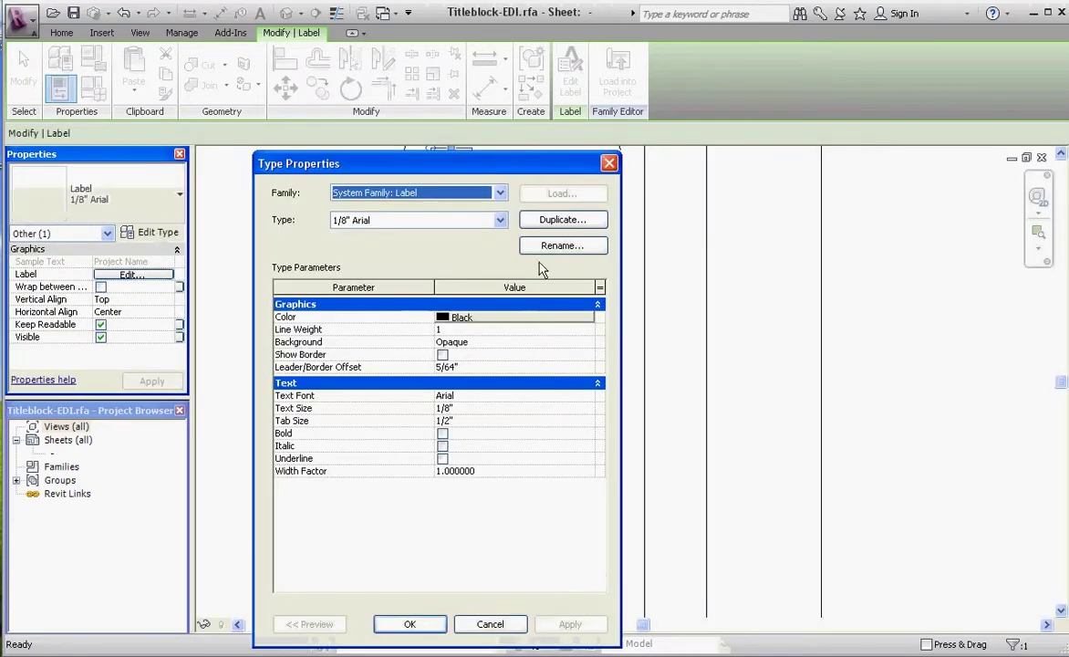
{"action": "left_click", "coordinate": [562, 220]}
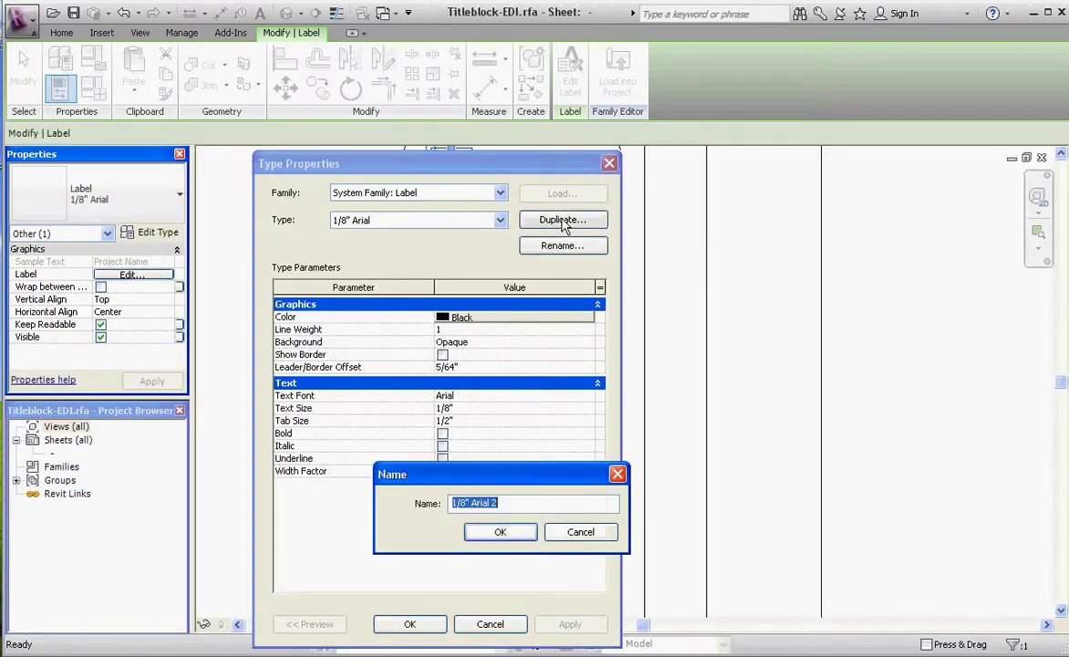
{"action": "left_click", "coordinate": [495, 503]}
{"action": "key", "text": "BackSpace"}
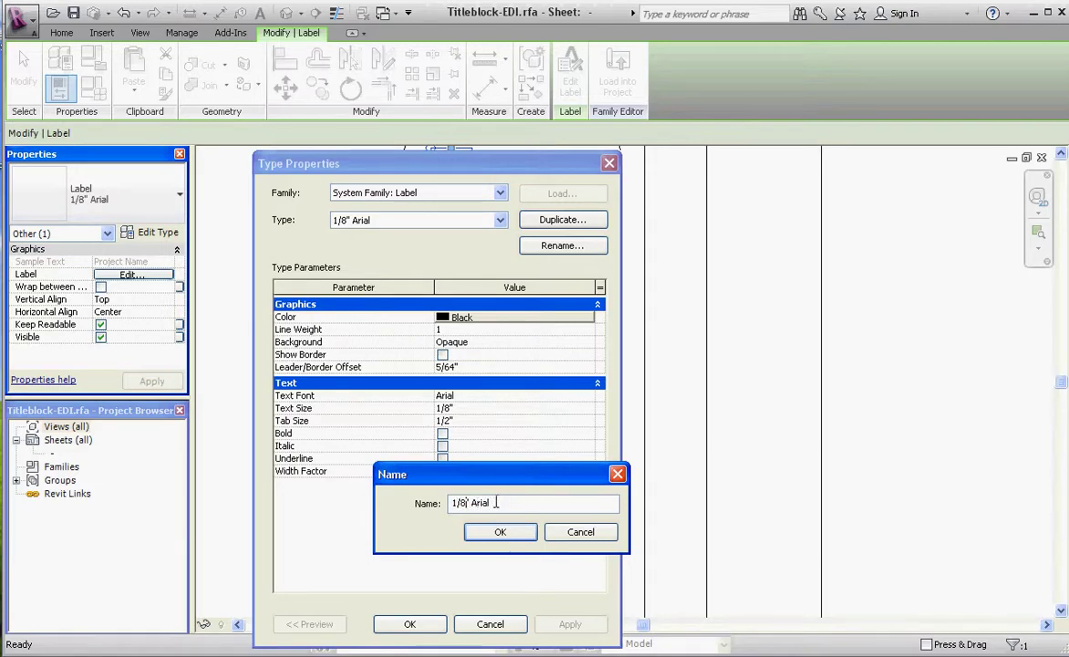
{"action": "key", "text": "BackSpace"}
{"action": "type", "text": "4"}
{"action": "left_click", "coordinate": [500, 532]}
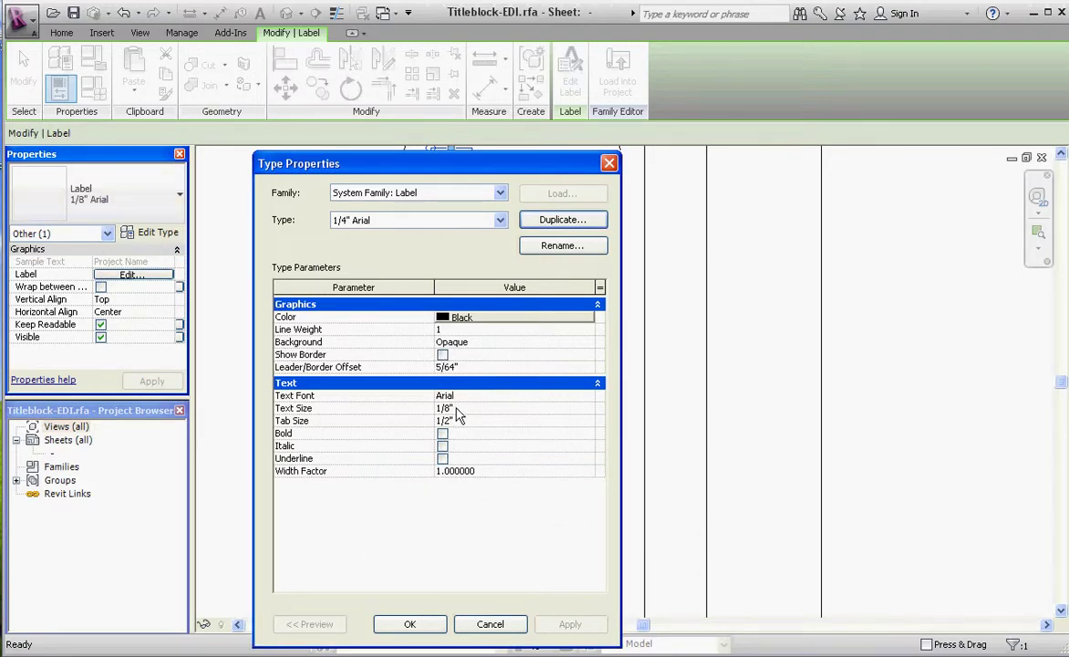
Set the text size of the 1/4" Arial label type to 1/4" and apply it to the Project Name label.
{"action": "key", "text": "BackSpace"}
{"action": "key", "text": "BackSpace"}
{"action": "type", "text": "4\""}
{"action": "left_click", "coordinate": [409, 624]}
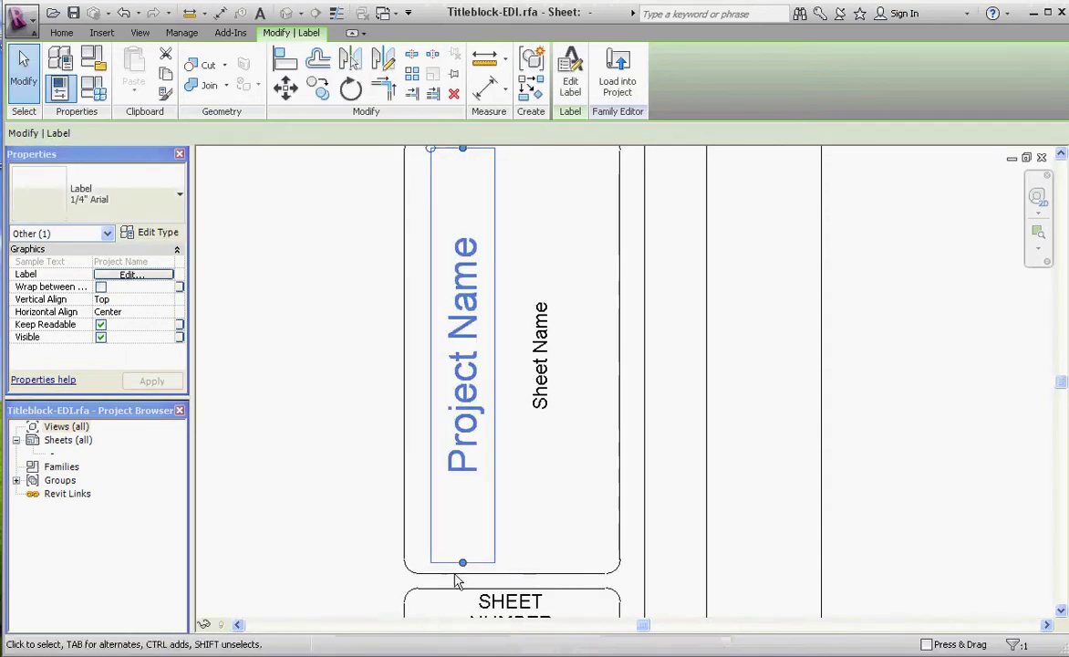
{"action": "left_click", "coordinate": [344, 456]}
Change the Sheet Name label to the 1/4" Arial type.
{"action": "scroll", "coordinate": [344, 456], "scroll_direction": "down", "scroll_amount": 2}
{"action": "scroll", "coordinate": [416, 382], "scroll_direction": "up", "scroll_amount": 1}
{"action": "left_click", "coordinate": [445, 421]}
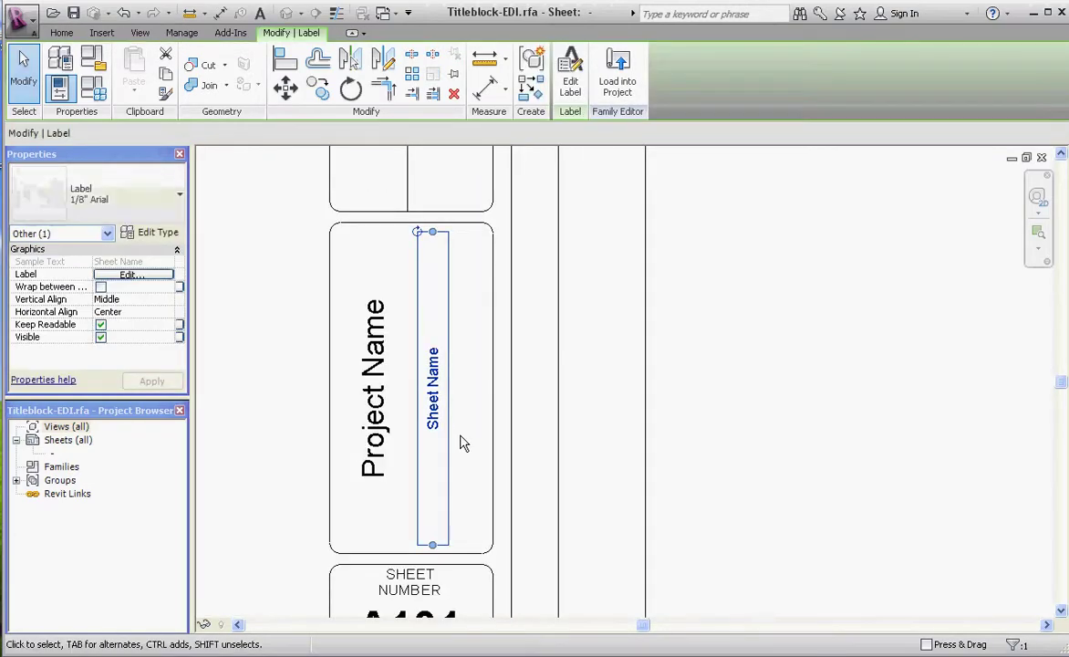
{"action": "left_click", "coordinate": [180, 199]}
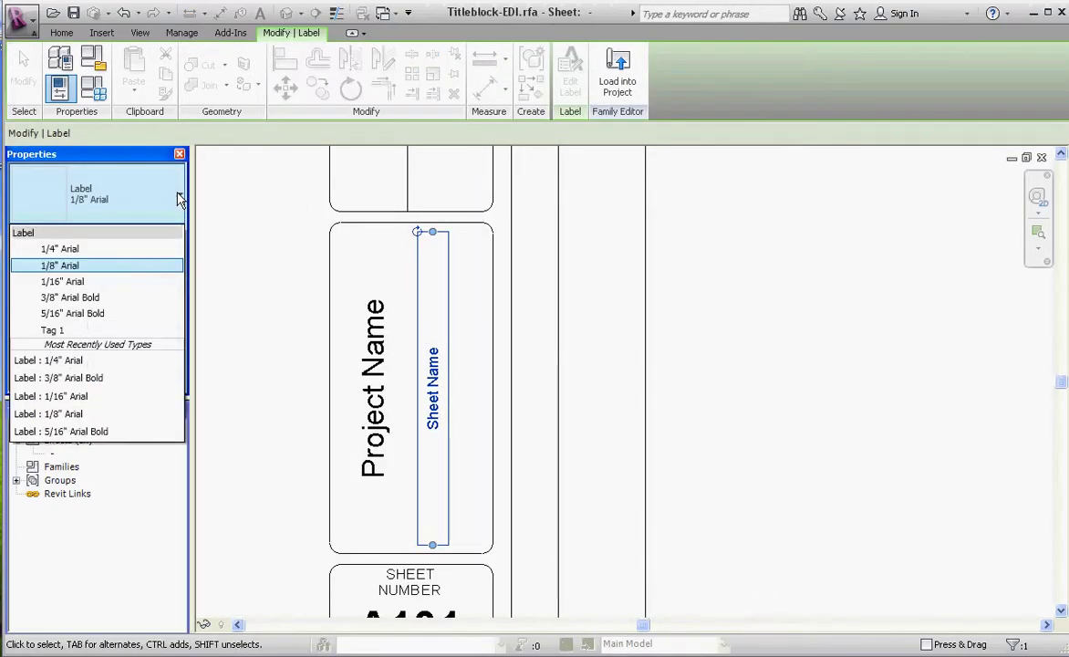
{"action": "left_click", "coordinate": [79, 250]}
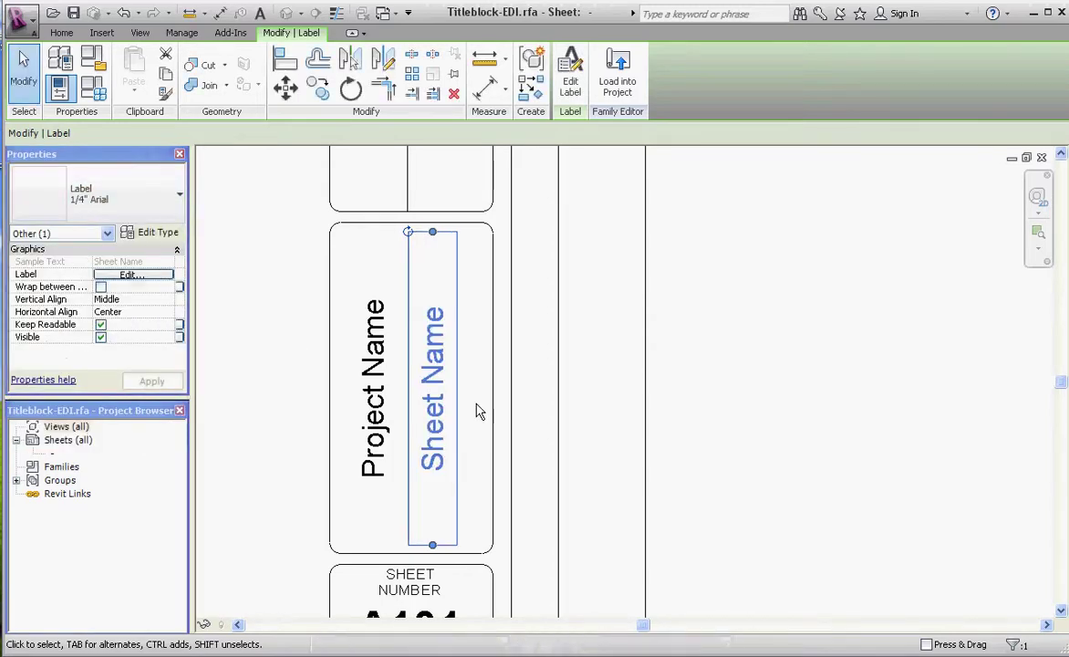
{"action": "left_click", "coordinate": [785, 435]}
Move the Project Name label left so its text box lines up with the left edge of its title block cell.
{"action": "scroll", "coordinate": [567, 518], "scroll_direction": "down", "scroll_amount": 1}
{"action": "scroll", "coordinate": [511, 471], "scroll_direction": "down", "scroll_amount": 2}
{"action": "scroll", "coordinate": [419, 456], "scroll_direction": "up", "scroll_amount": 3}
{"action": "left_click", "coordinate": [419, 453]}
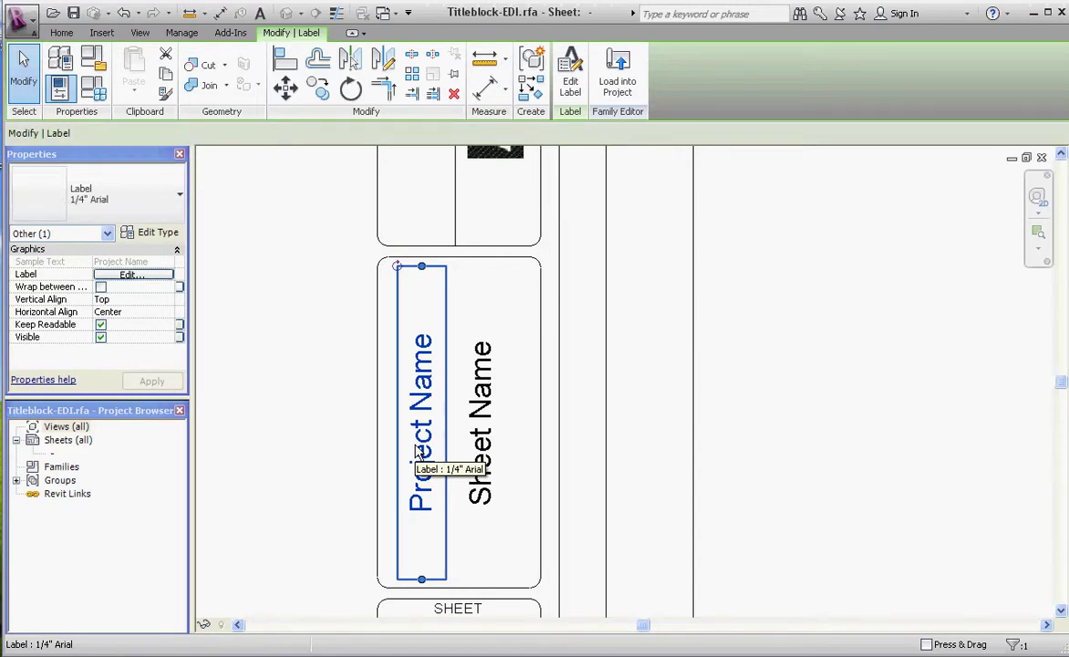
{"action": "left_click_drag", "start_coordinate": [418, 453], "coordinate": [414, 445]}
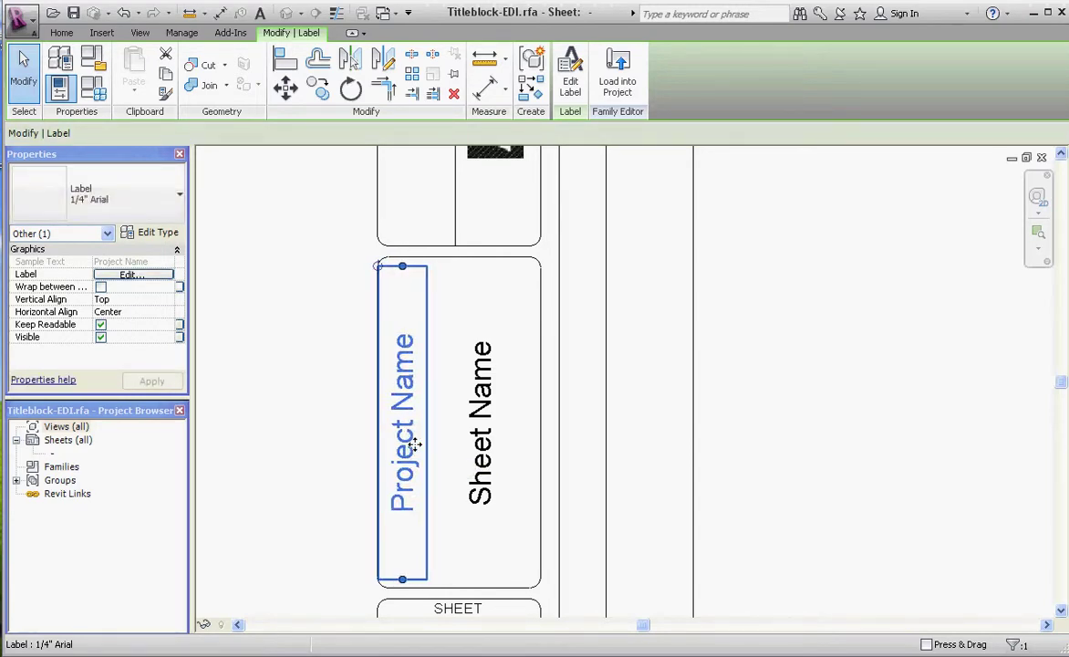
{"action": "key", "text": "Right"}
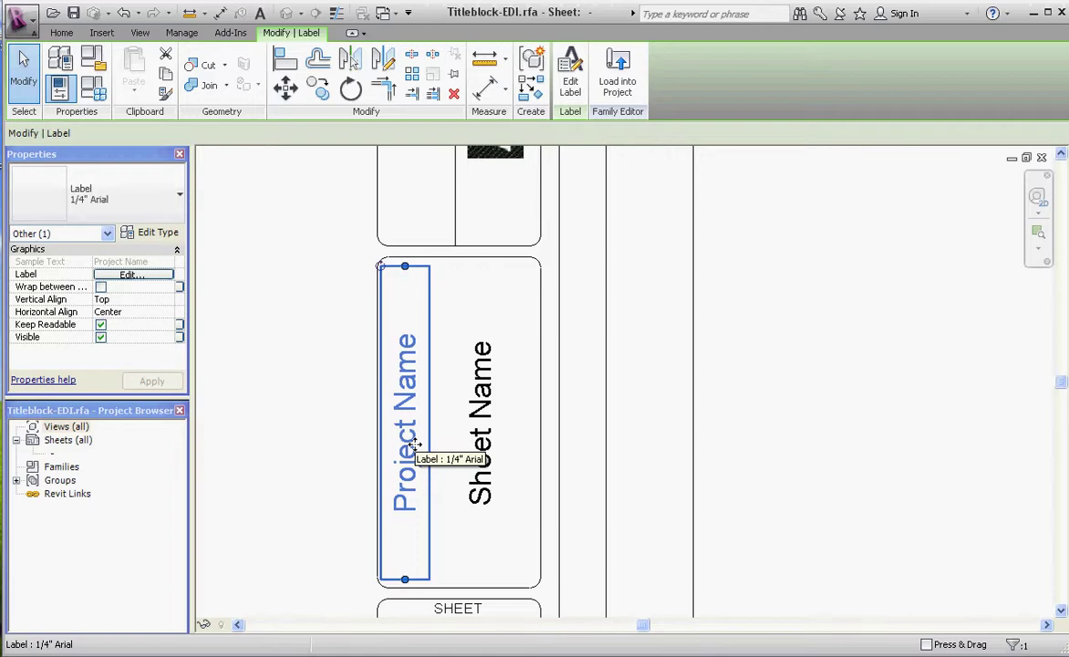
{"action": "key", "text": "Left"}
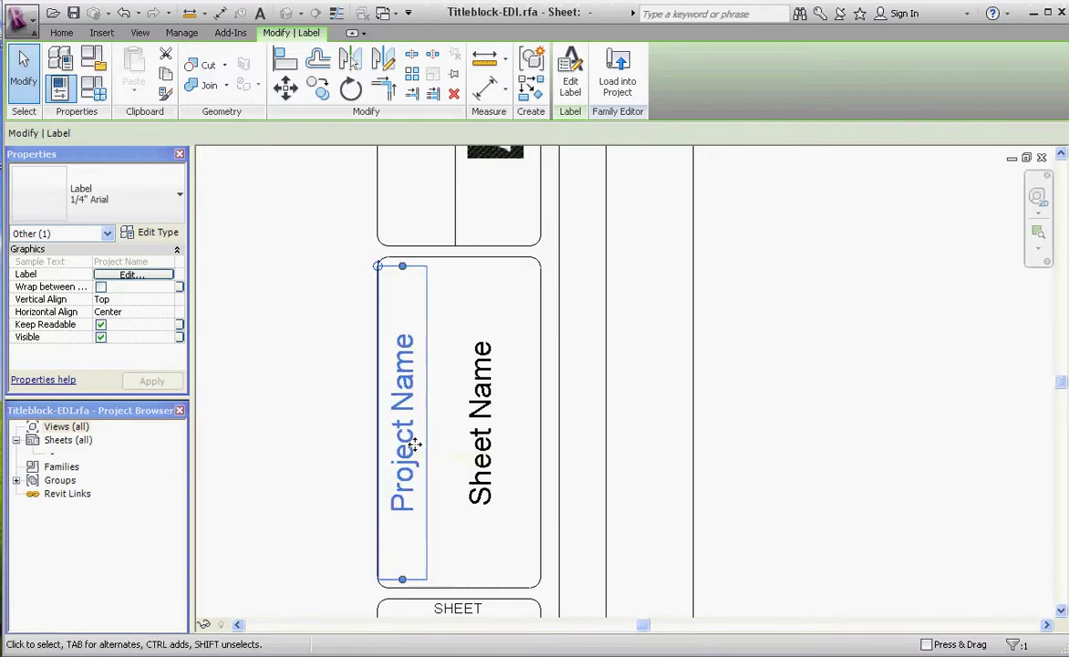
{"action": "scroll", "coordinate": [474, 364], "scroll_direction": "down", "scroll_amount": 5}
{"action": "key", "text": "Escape"}
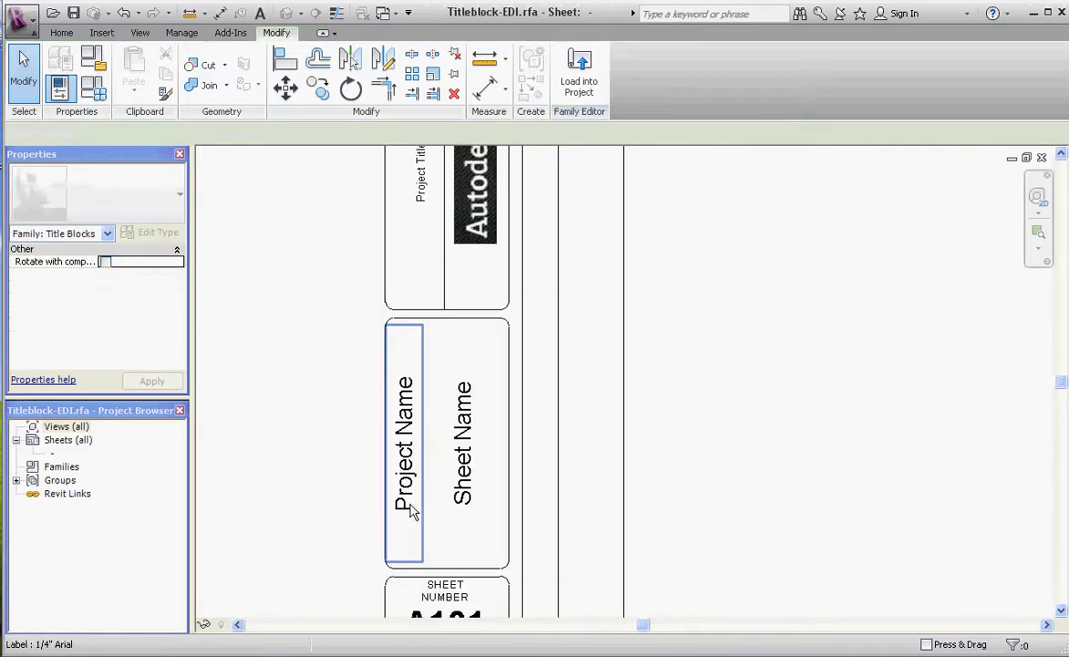
Change the Project Title label to the 1/4" Arial type and nudge it left, clear of the vertical divider line.
{"action": "scroll", "coordinate": [438, 310], "scroll_direction": "up", "scroll_amount": 3}
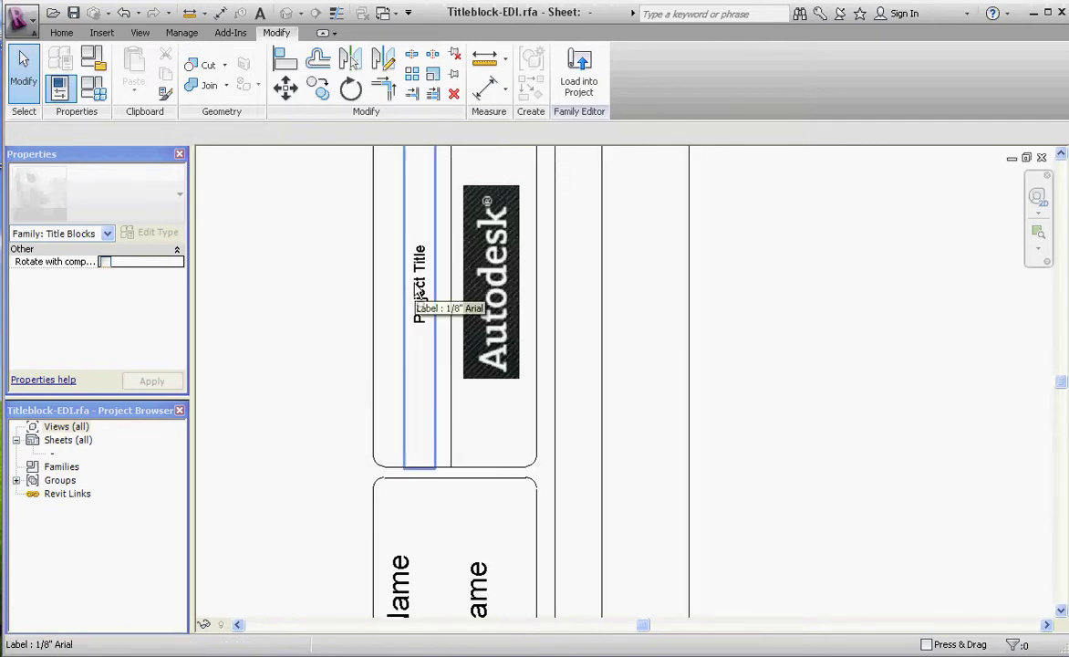
{"action": "left_click", "coordinate": [418, 290]}
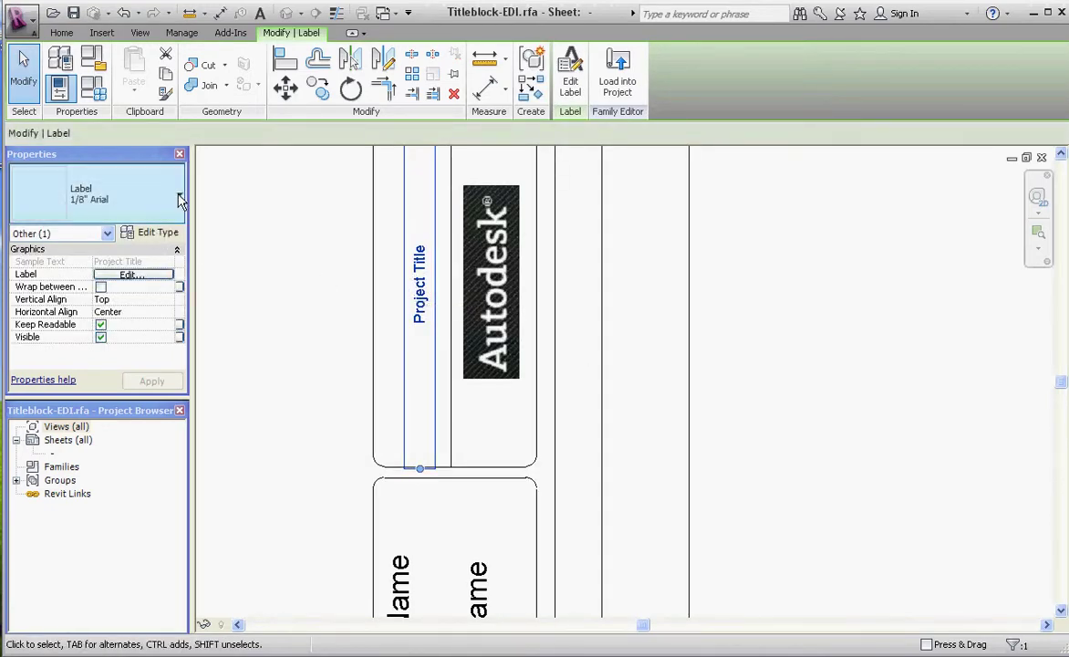
{"action": "left_click", "coordinate": [82, 196]}
{"action": "left_click", "coordinate": [71, 249]}
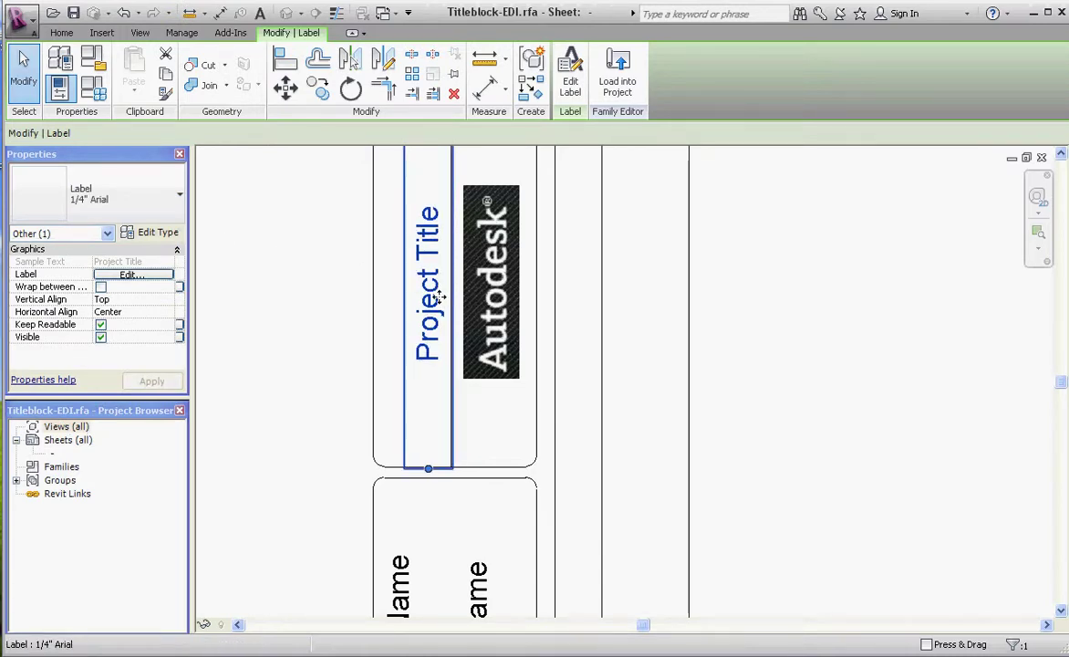
{"action": "key", "text": "Left"}
{"action": "key", "text": "Left"}
{"action": "key", "text": "Left"}
{"action": "key", "text": "Left"}
{"action": "key", "text": "Left"}
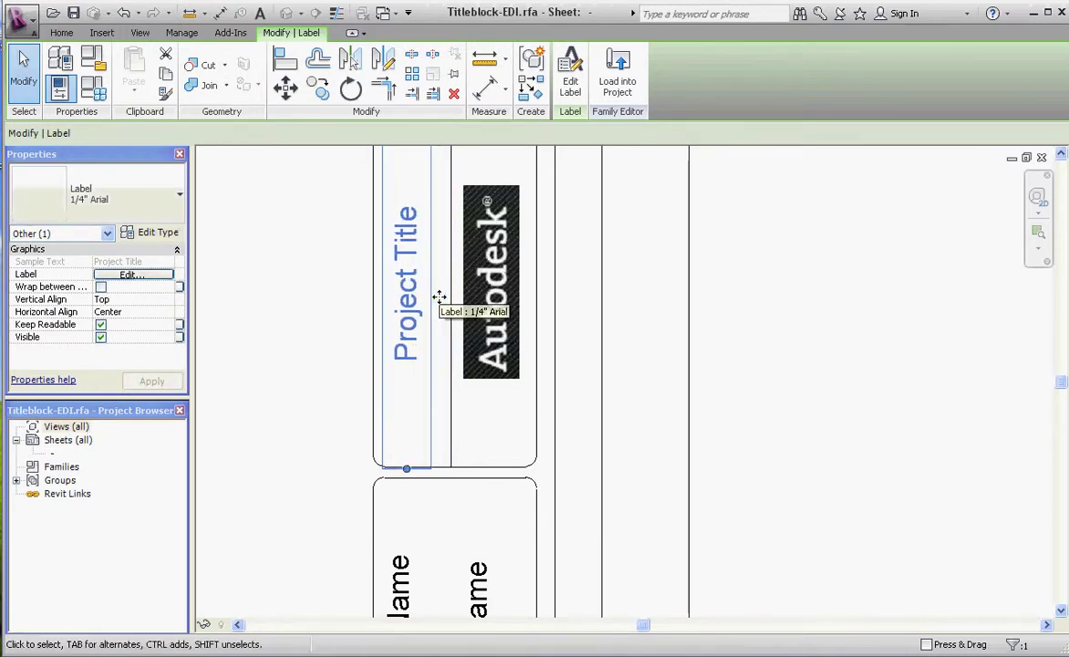
{"action": "left_click", "coordinate": [781, 289]}
Delete the Autodesk logo image beside the Project Title label.
{"action": "left_click", "coordinate": [491, 297]}
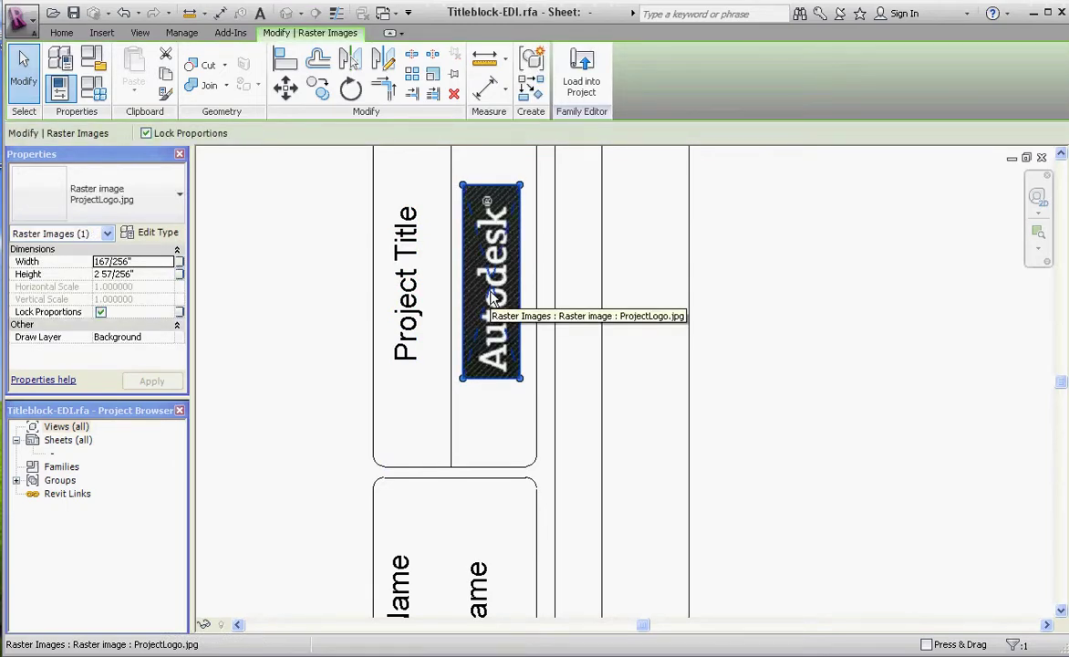
{"action": "key", "text": "Delete"}
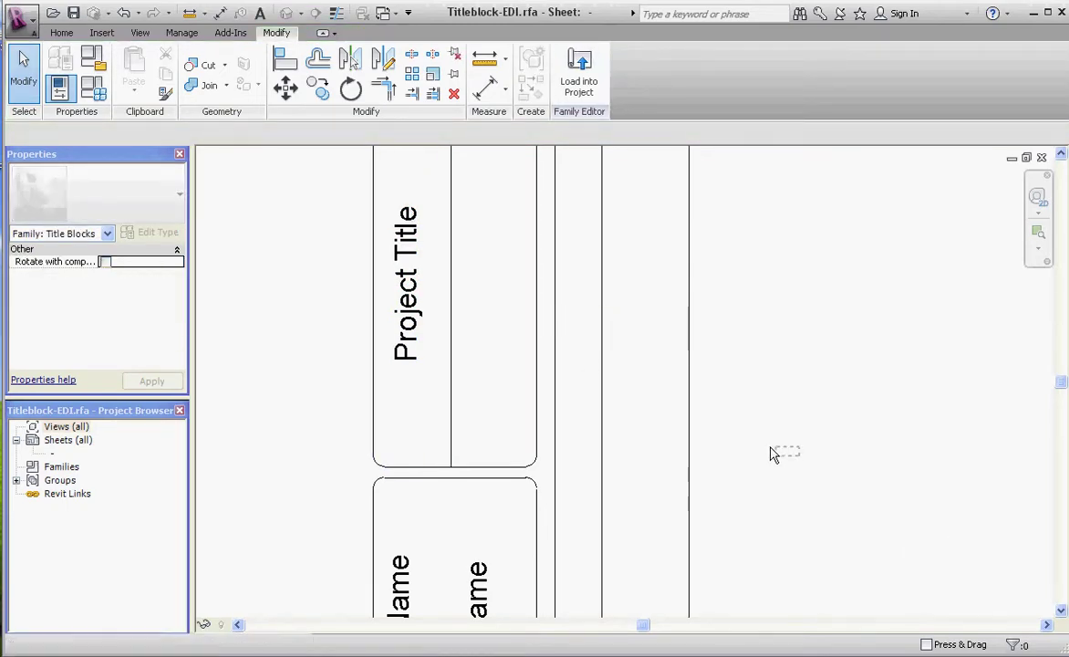
Duplicate the text type of the DESIGNED BY: note under the name 3/32" Arial.
{"action": "scroll", "coordinate": [587, 638], "scroll_direction": "down", "scroll_amount": 2}
{"action": "scroll", "coordinate": [530, 353], "scroll_direction": "up", "scroll_amount": 5}
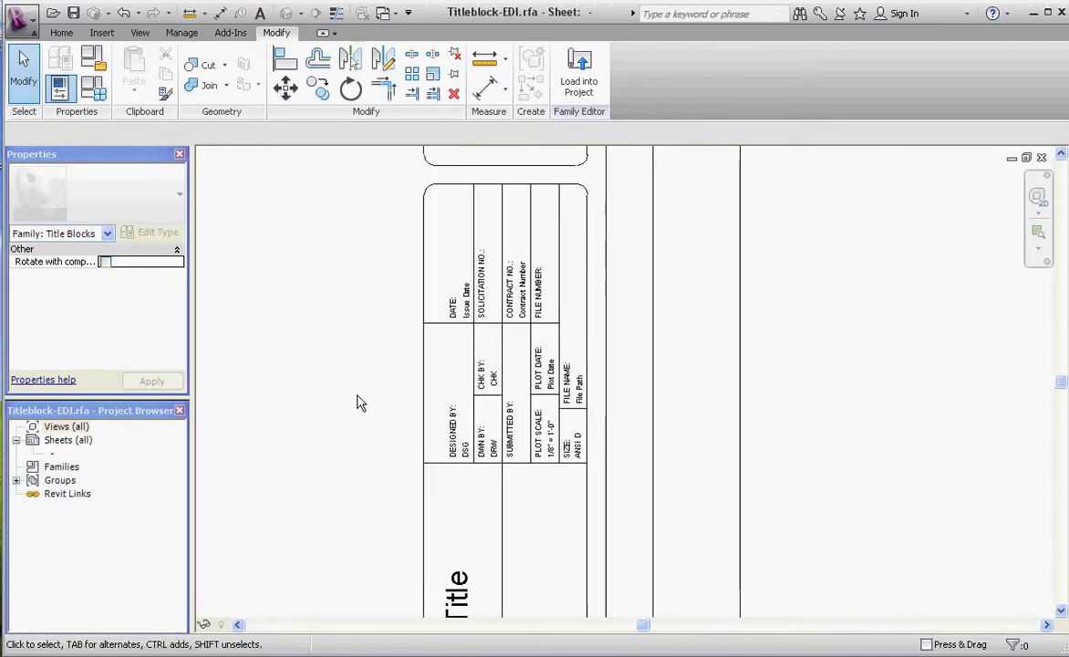
{"action": "scroll", "coordinate": [537, 460], "scroll_direction": "up", "scroll_amount": 2}
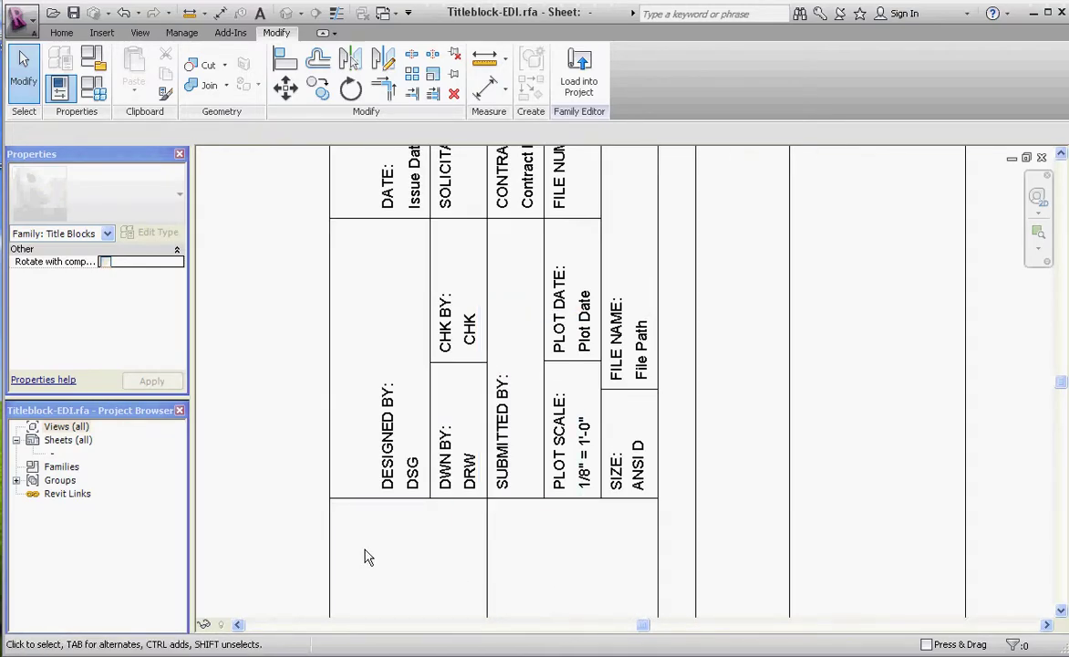
{"action": "scroll", "coordinate": [264, 365], "scroll_direction": "down", "scroll_amount": 3}
{"action": "scroll", "coordinate": [331, 427], "scroll_direction": "up", "scroll_amount": 5}
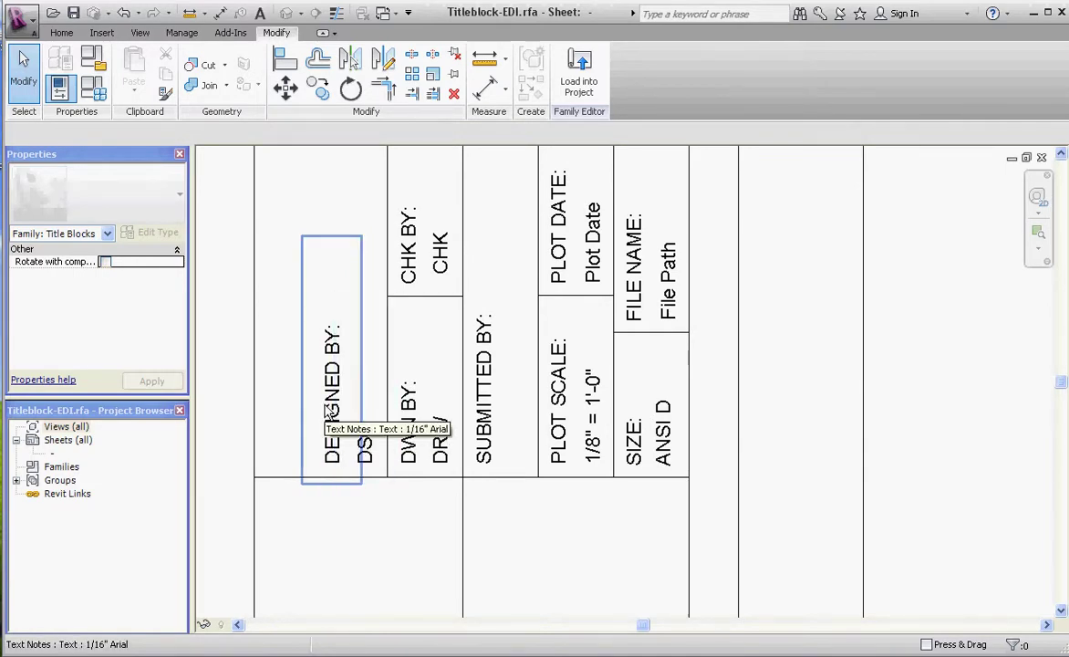
{"action": "left_click", "coordinate": [330, 410]}
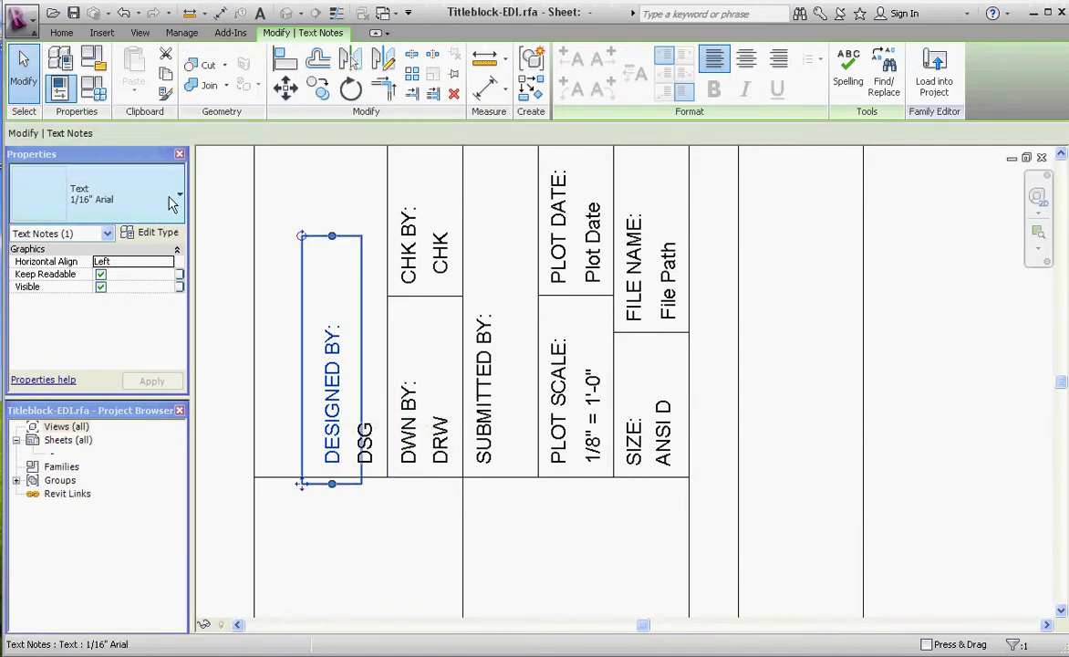
{"action": "left_click", "coordinate": [179, 199]}
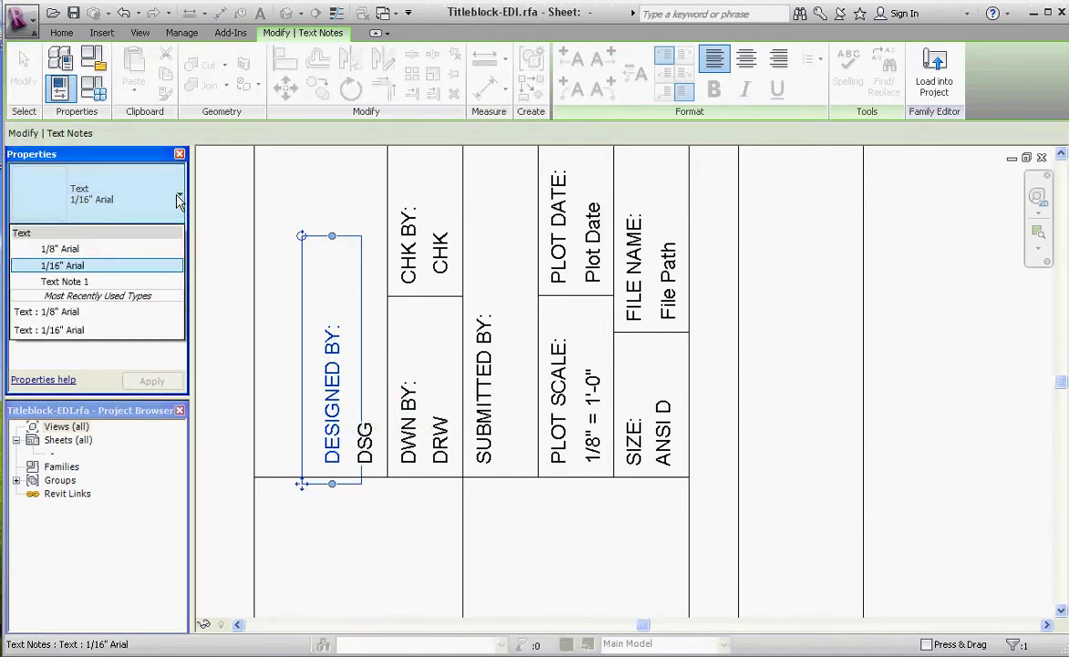
{"action": "left_click", "coordinate": [179, 199]}
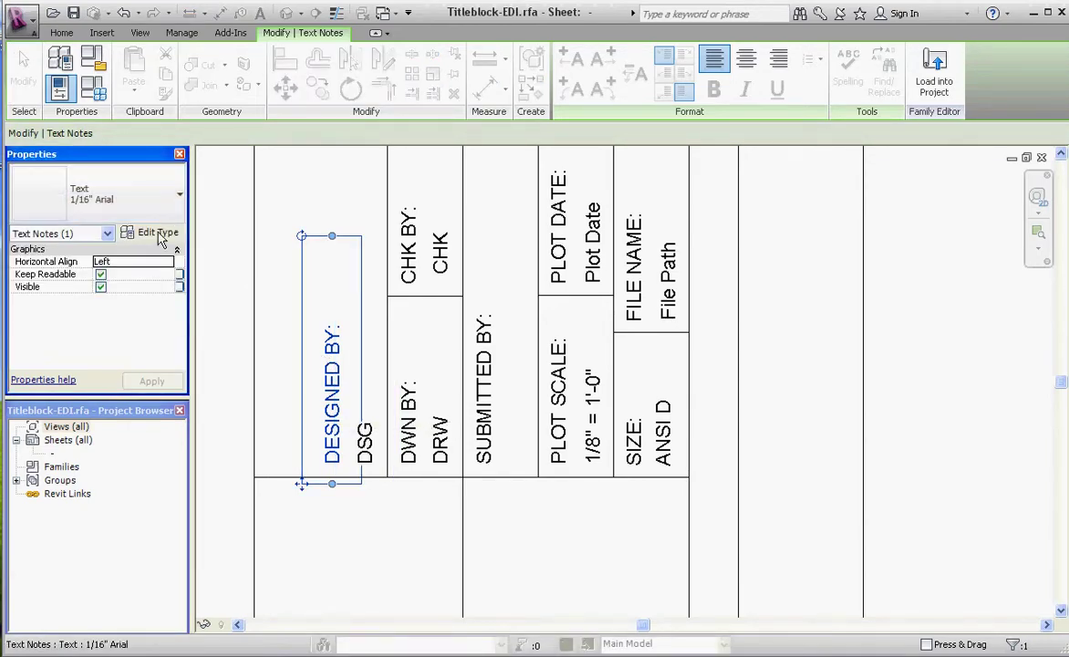
{"action": "left_click", "coordinate": [150, 232]}
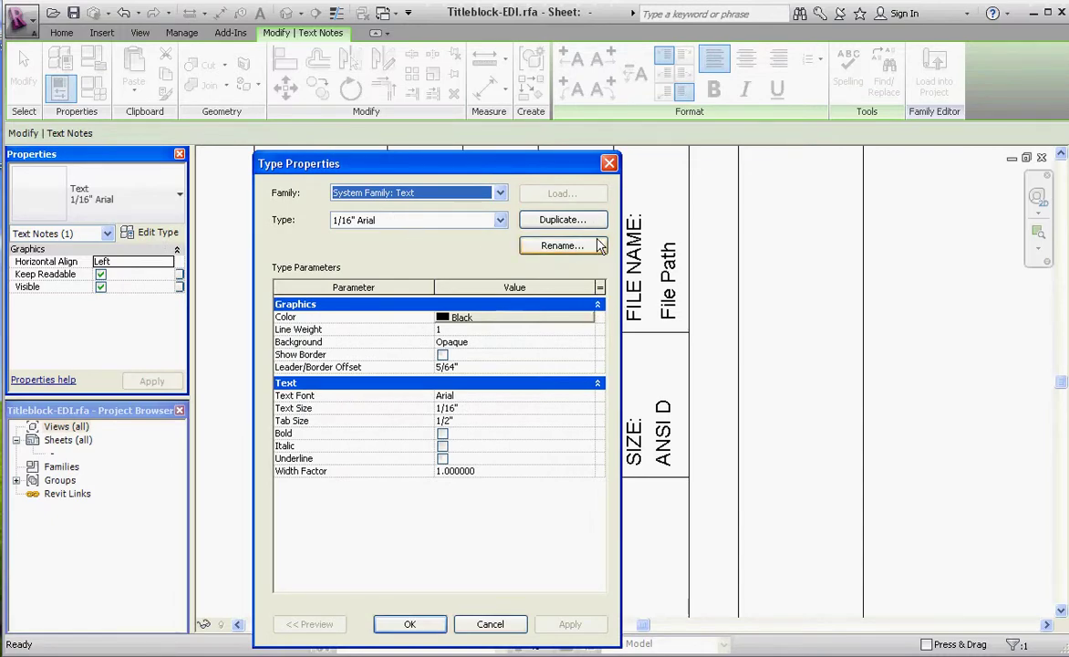
{"action": "left_click", "coordinate": [562, 220]}
{"action": "left_click", "coordinate": [519, 502]}
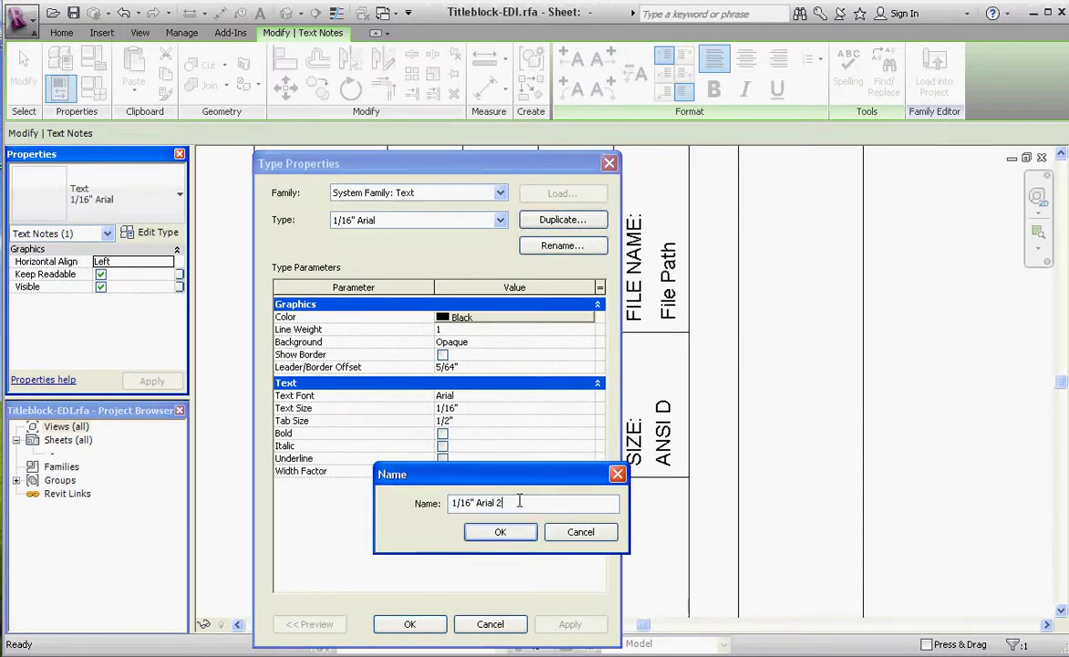
{"action": "key", "text": "Left"}
{"action": "key", "text": "Left"}
{"action": "key", "text": "Left"}
{"action": "key", "text": "Left"}
{"action": "key", "text": "Left"}
{"action": "key", "text": "BackSpace"}
{"action": "key", "text": "BackSpace"}
{"action": "type", "text": "32"}
{"action": "key", "text": "Home"}
{"action": "type", "text": "3"}
{"action": "key", "text": "Delete"}
{"action": "left_click", "coordinate": [500, 533]}
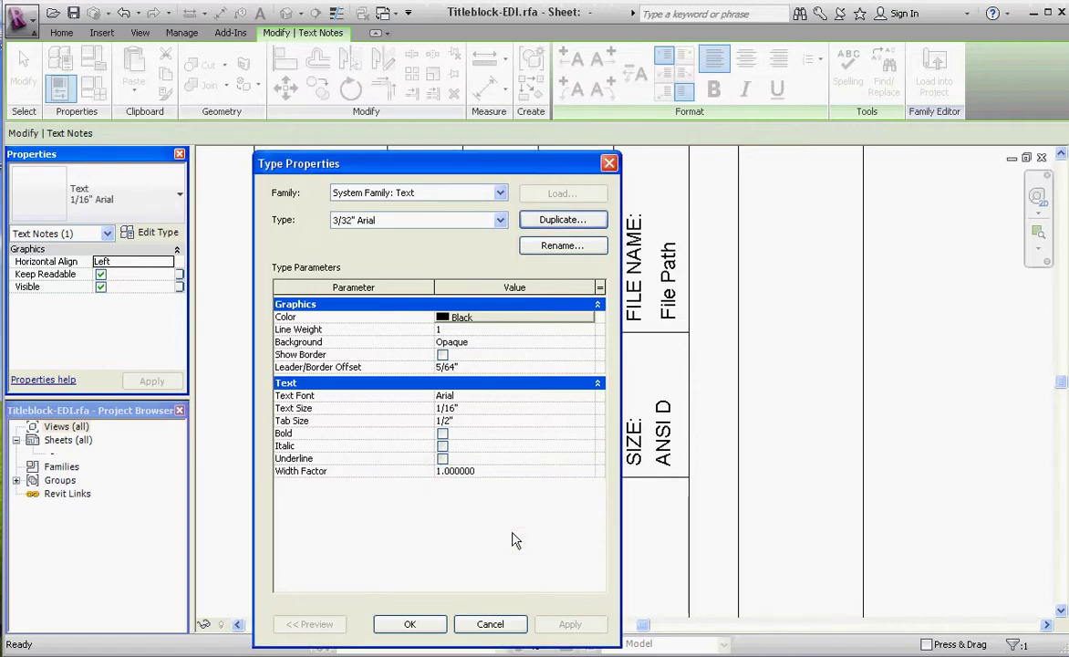
Set the text size of the new 3/32" Arial text type to 3/32" and apply it to the DESIGNED BY: note.
{"action": "left_click", "coordinate": [472, 410]}
{"action": "type", "text": "3"}
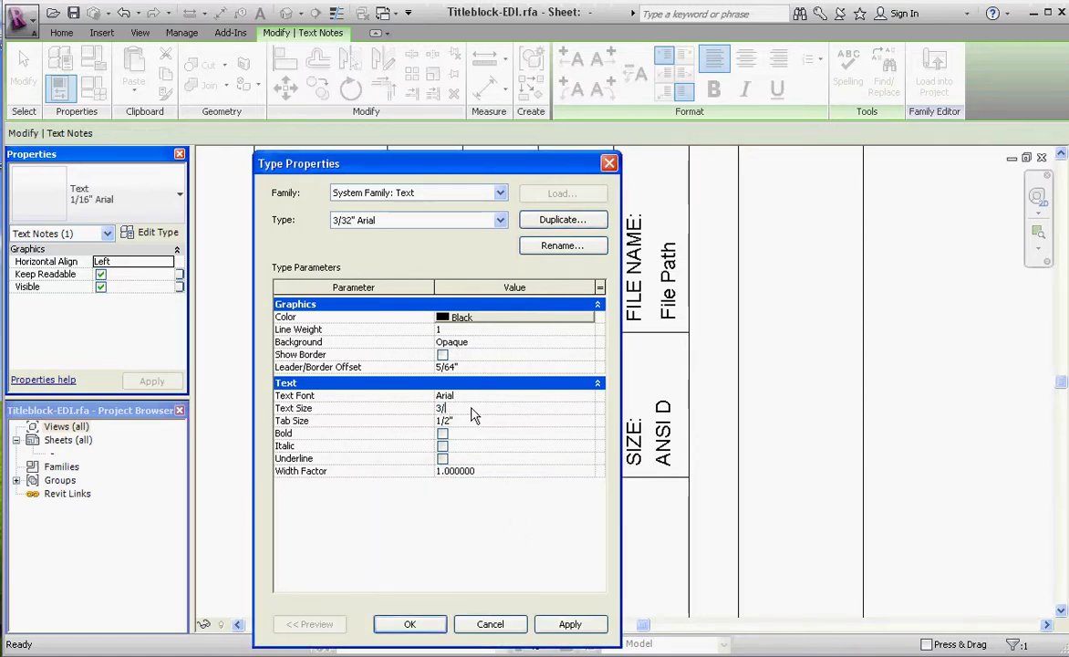
{"action": "type", "text": "/32"}
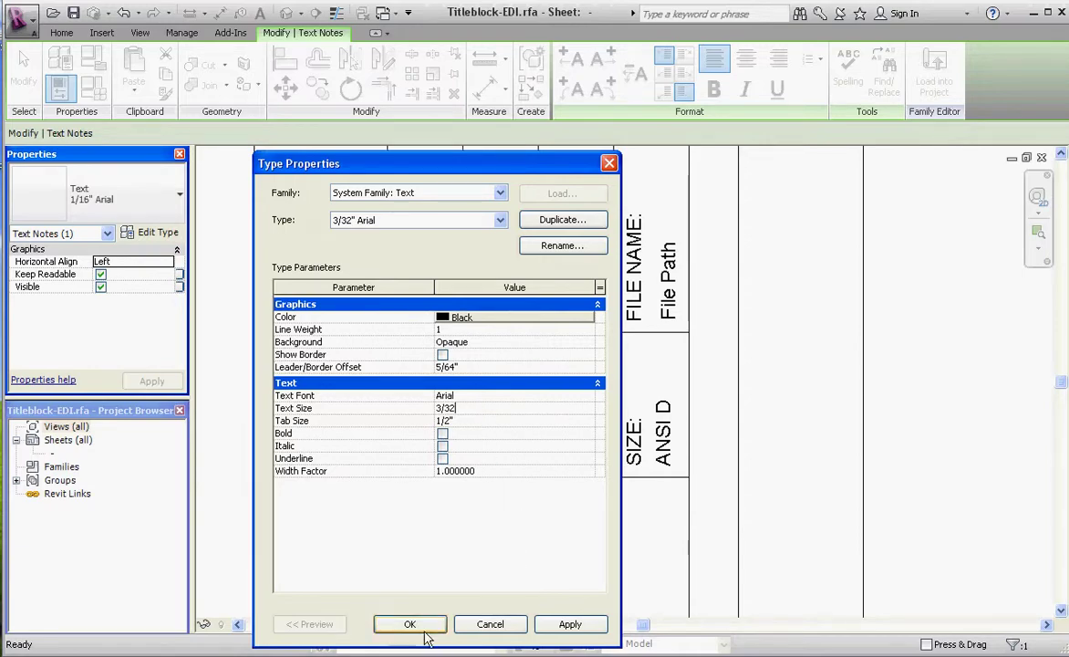
{"action": "left_click", "coordinate": [557, 623]}
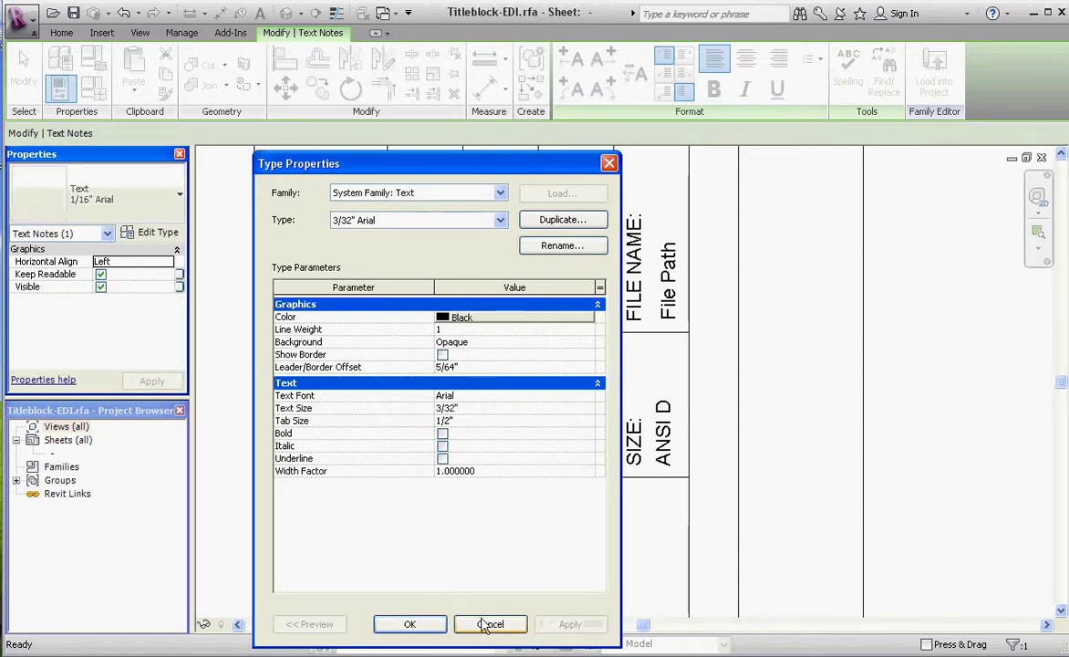
{"action": "left_click", "coordinate": [409, 623]}
{"action": "left_click", "coordinate": [756, 356]}
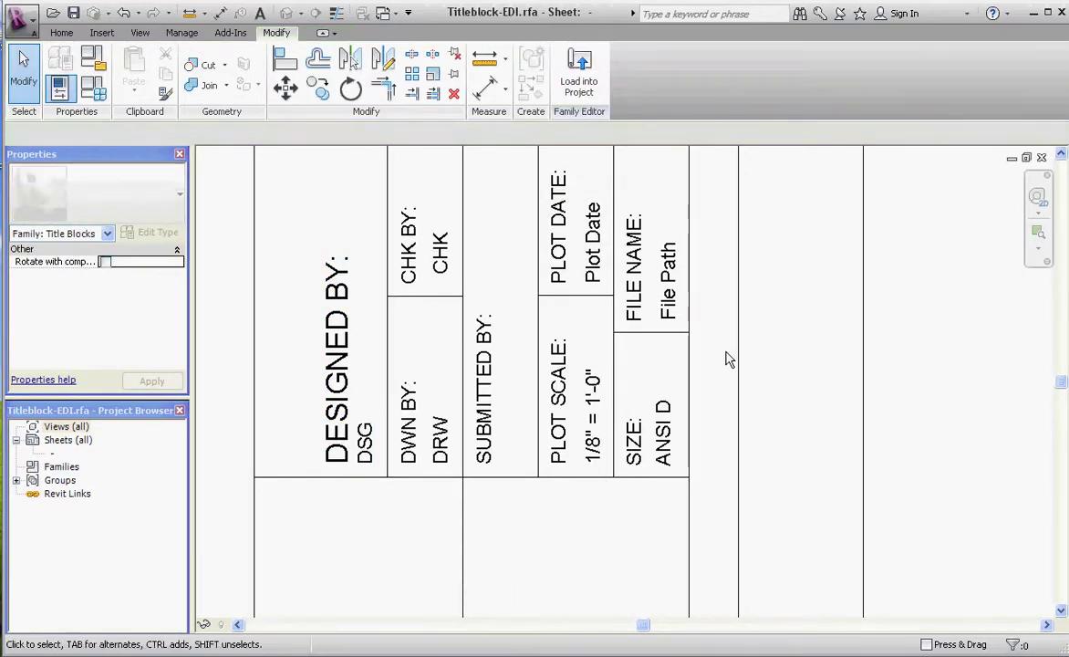
Duplicate the type of the DSG label under the name 3/32" Arial.
{"action": "left_click", "coordinate": [366, 444]}
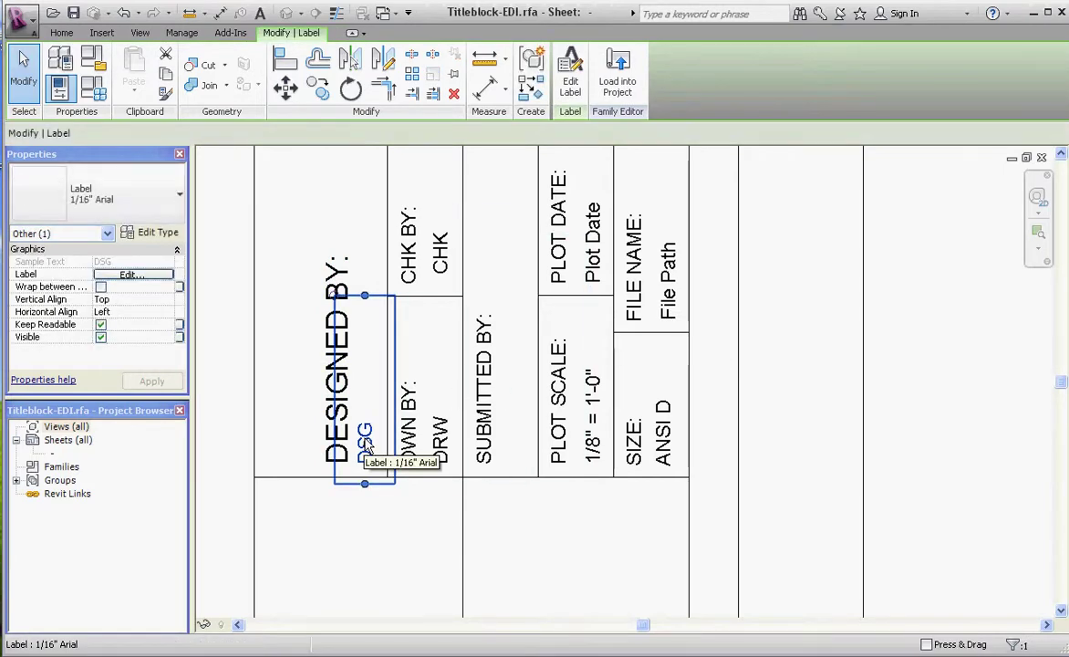
{"action": "left_click", "coordinate": [179, 199]}
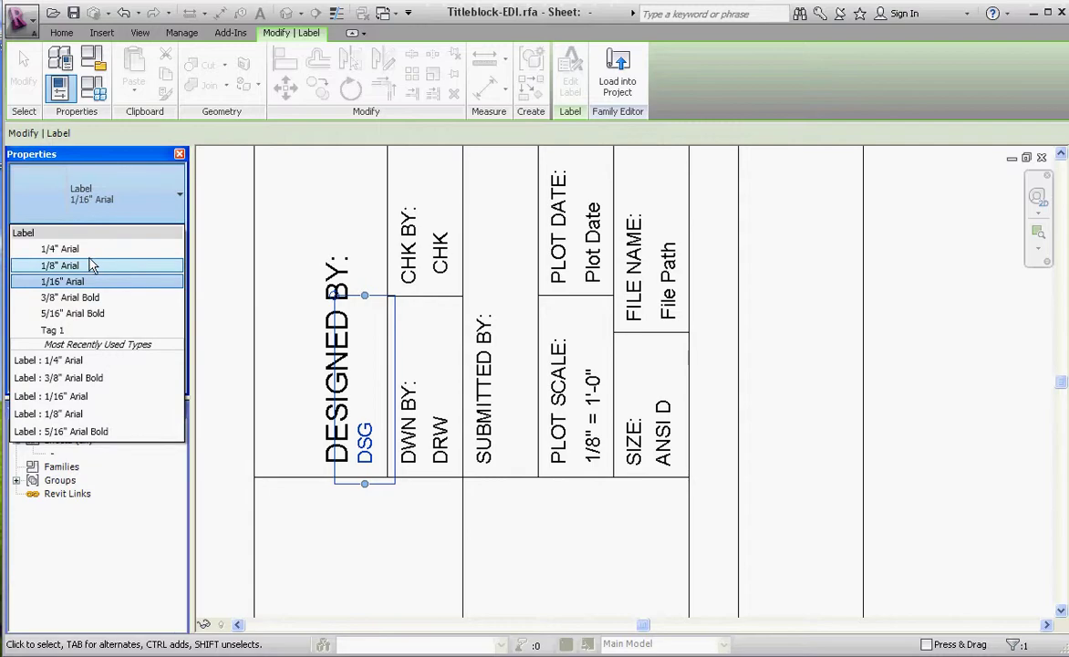
{"action": "left_click", "coordinate": [138, 213]}
{"action": "left_click", "coordinate": [170, 235]}
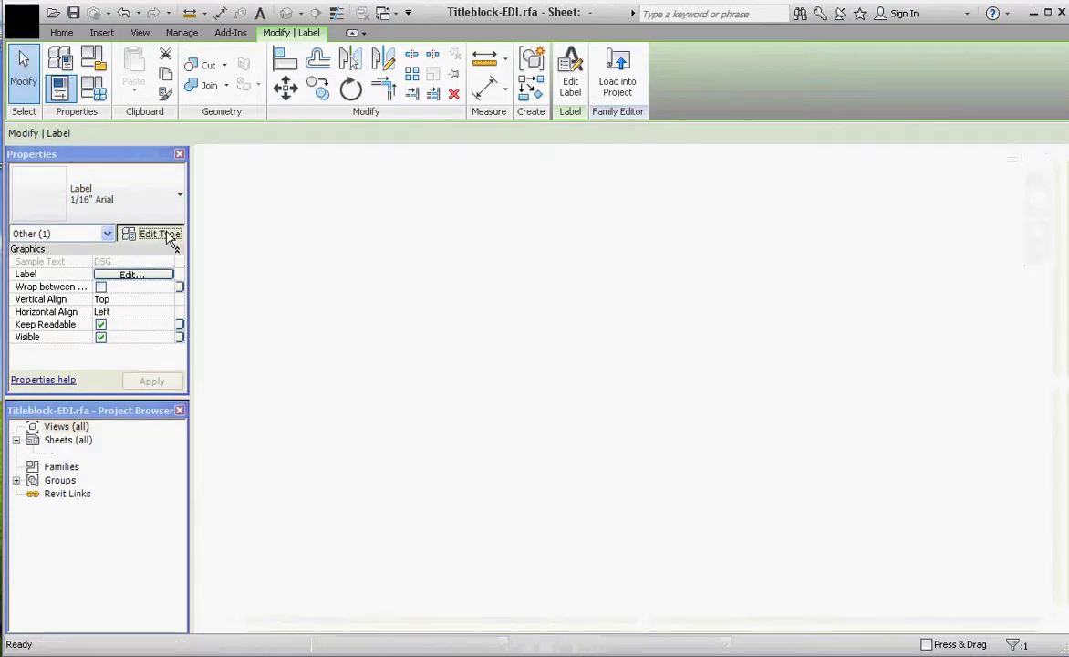
{"action": "left_click", "coordinate": [563, 221]}
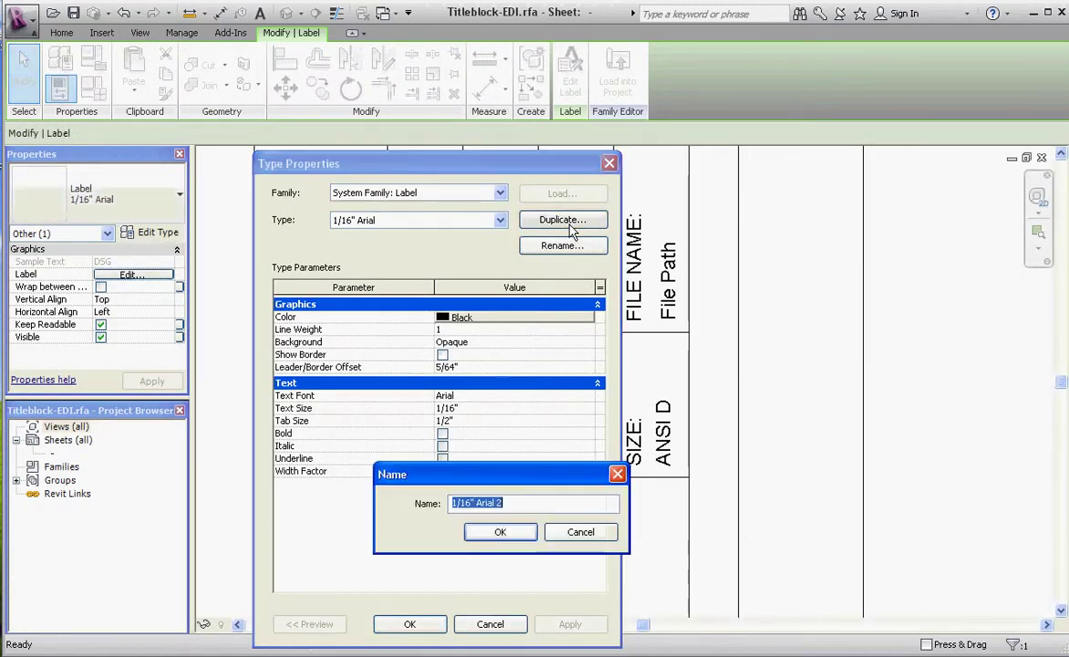
{"action": "left_click", "coordinate": [516, 501]}
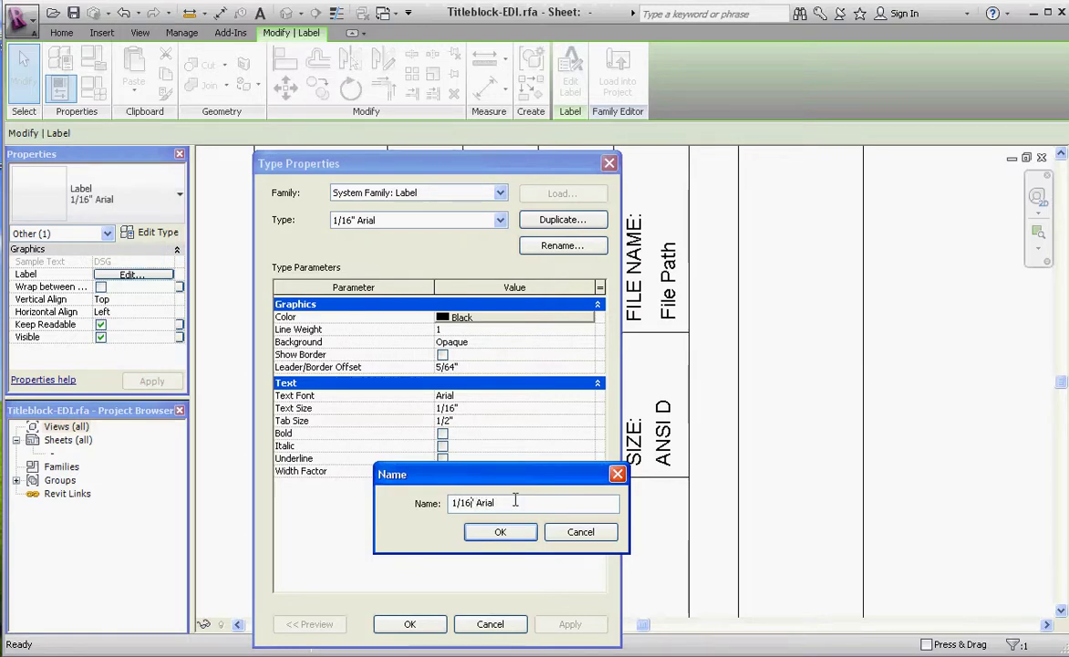
{"action": "key", "text": "BackSpace"}
{"action": "key", "text": "BackSpace"}
{"action": "key", "text": "BackSpace"}
{"action": "type", "text": "32\""}
{"action": "key", "text": "BackSpace"}
{"action": "type", "text": "3"}
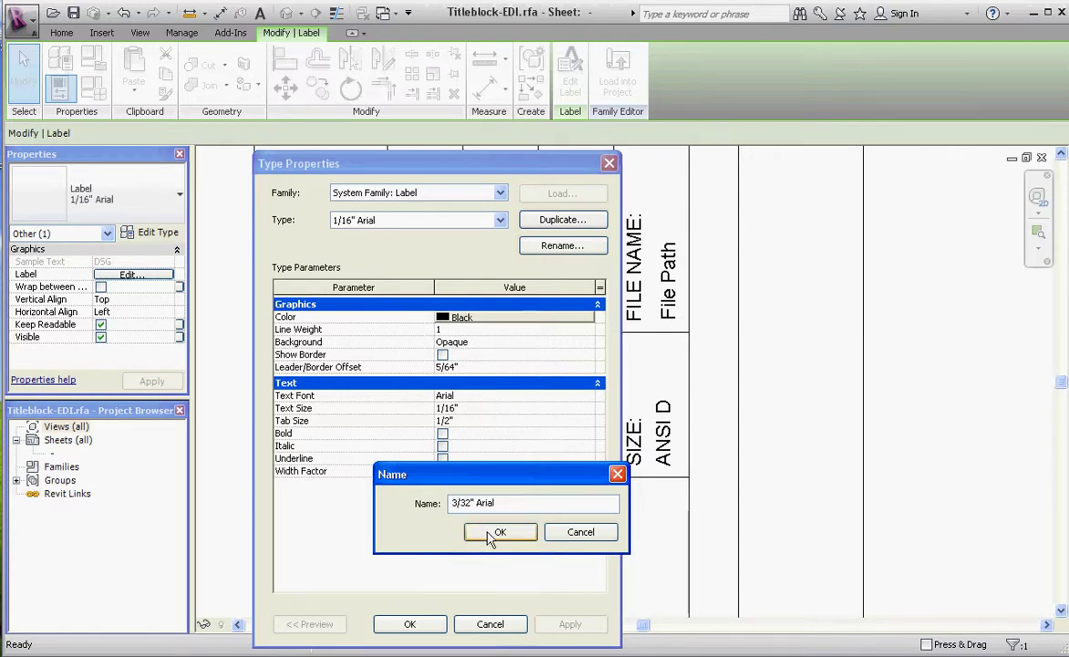
{"action": "left_click", "coordinate": [499, 532]}
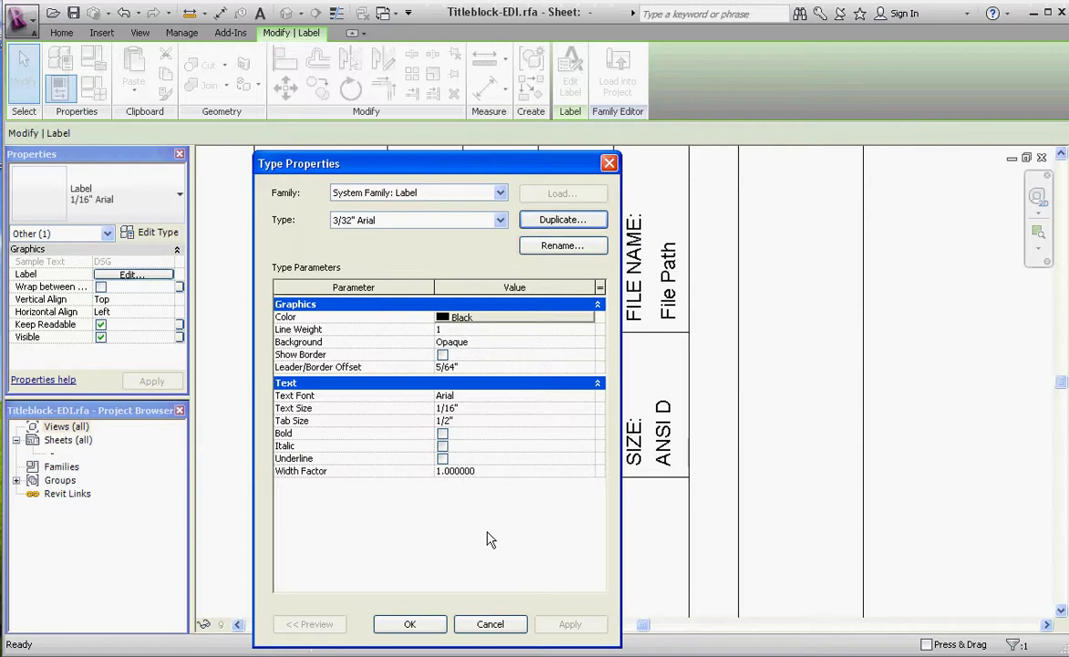
{"action": "left_click", "coordinate": [422, 628]}
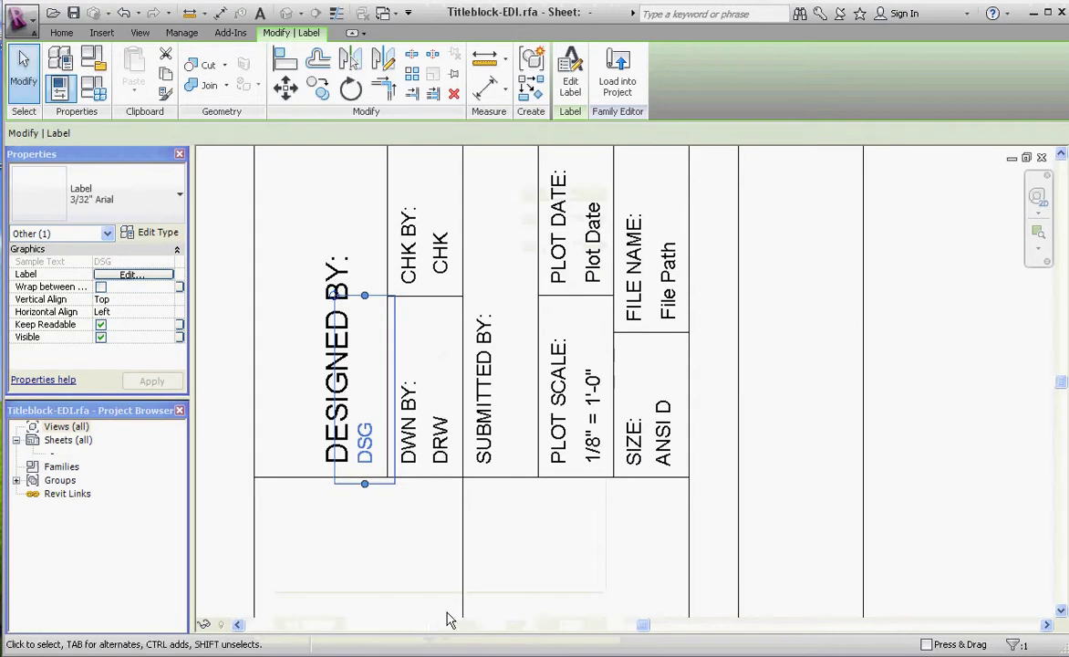
Set the text size of the DSG label's 3/32" Arial type to 3/32".
{"action": "key", "text": "Escape"}
{"action": "left_click", "coordinate": [365, 445]}
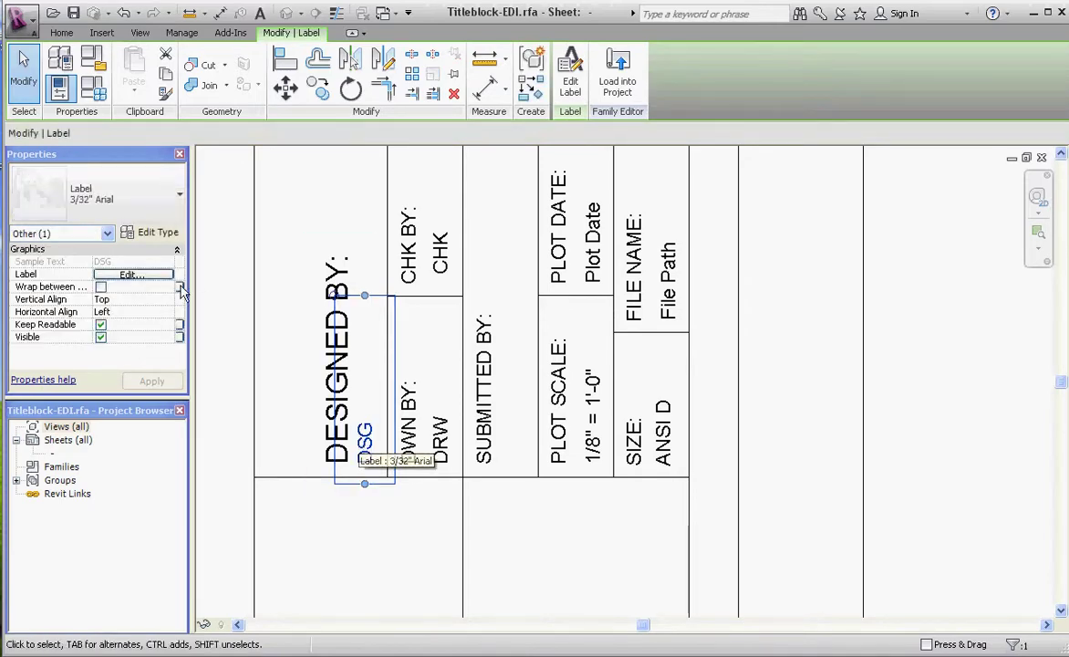
{"action": "left_click", "coordinate": [155, 233]}
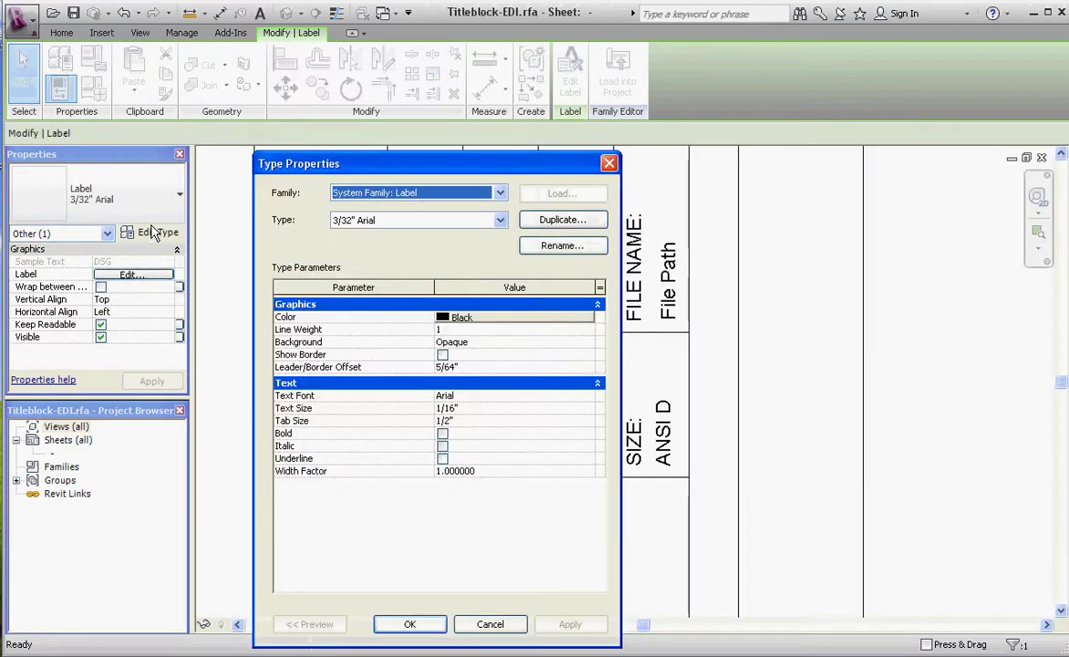
{"action": "left_click", "coordinate": [479, 414]}
{"action": "type", "text": "3/32\""}
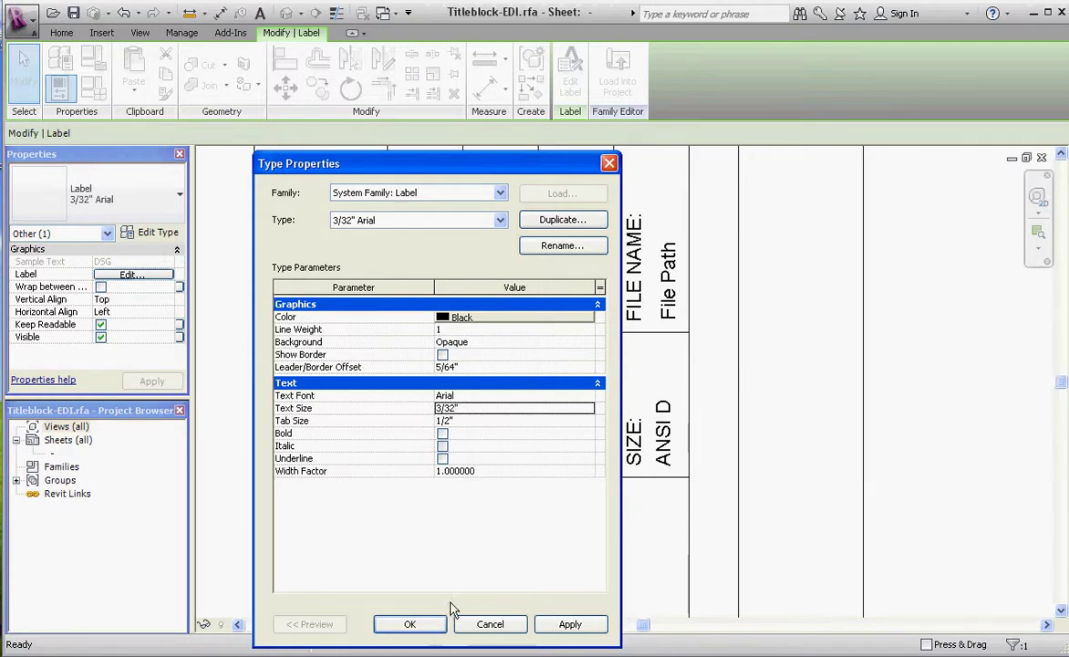
{"action": "left_click", "coordinate": [410, 624]}
{"action": "left_click", "coordinate": [735, 388]}
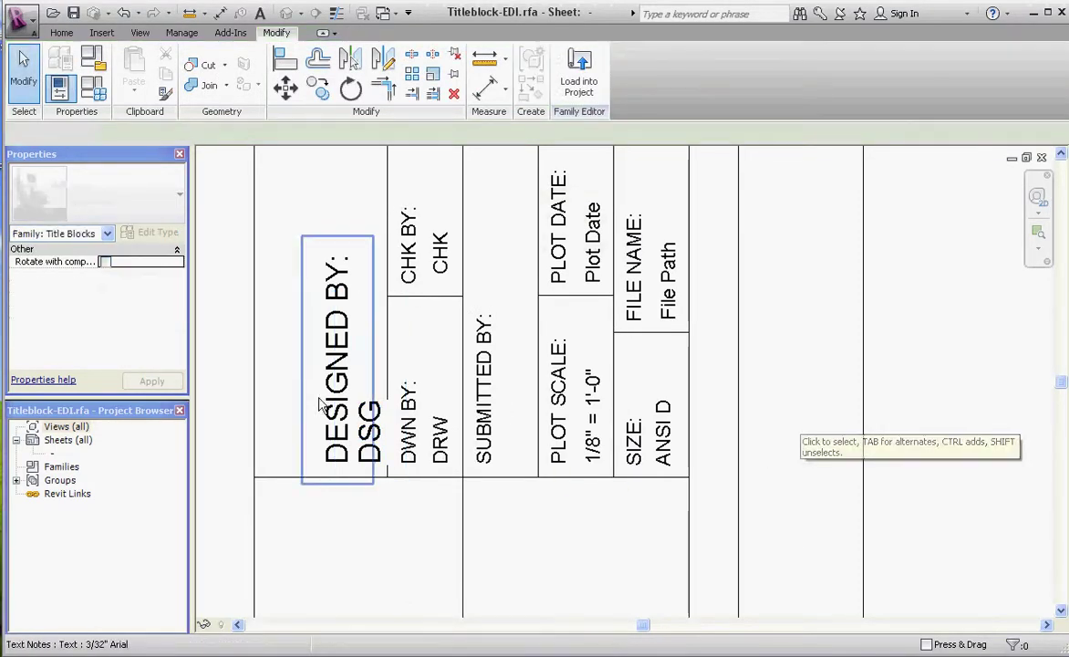
Nudge the DESIGNED BY: note left until its lettering sits just inside the left border line of its cell.
{"action": "left_click", "coordinate": [324, 391]}
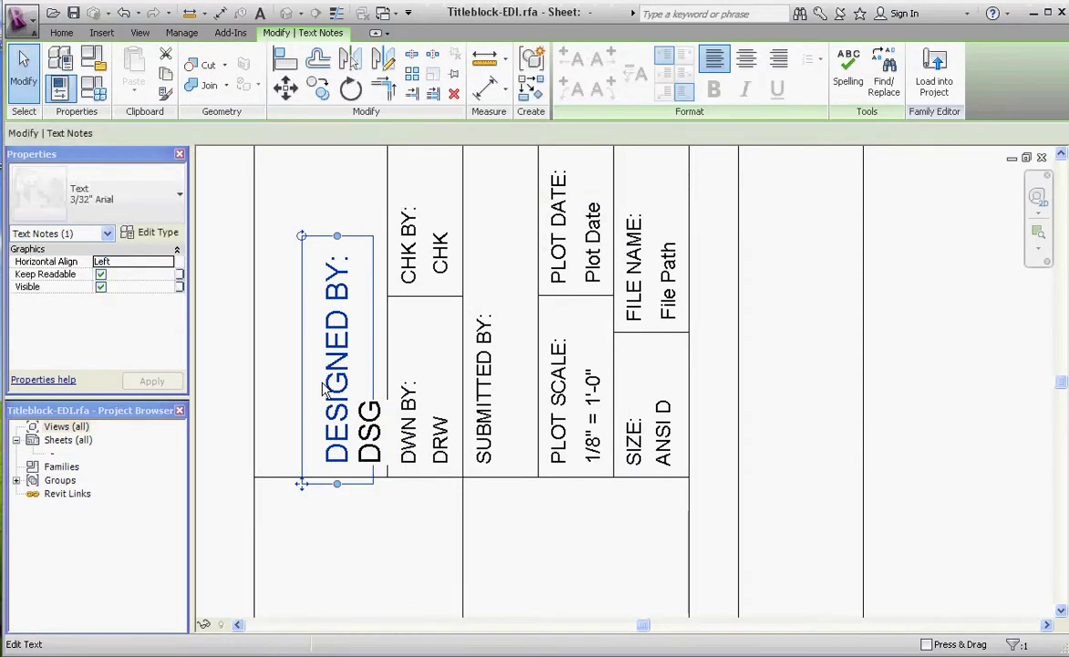
{"action": "key", "text": "Left"}
{"action": "key", "text": "Left"}
{"action": "key", "text": "Left"}
{"action": "key", "text": "Left"}
{"action": "key", "text": "Left"}
{"action": "key", "text": "Left"}
{"action": "key", "text": "Left"}
{"action": "key", "text": "Left"}
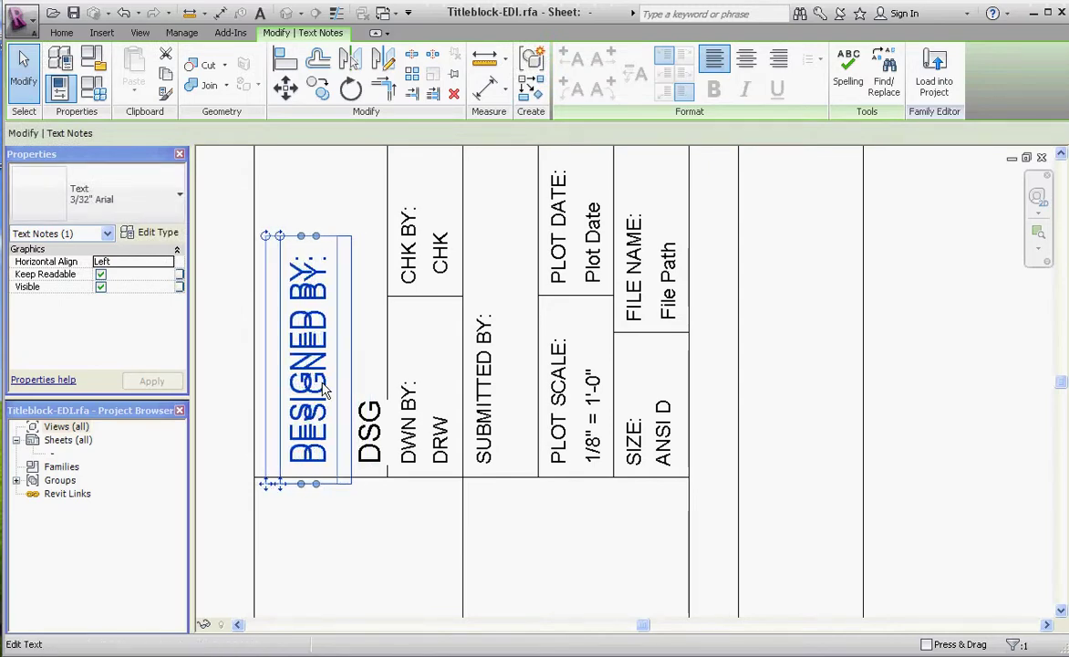
{"action": "key", "text": "Left"}
{"action": "key", "text": "Left"}
{"action": "key", "text": "Left"}
{"action": "key", "text": "Left"}
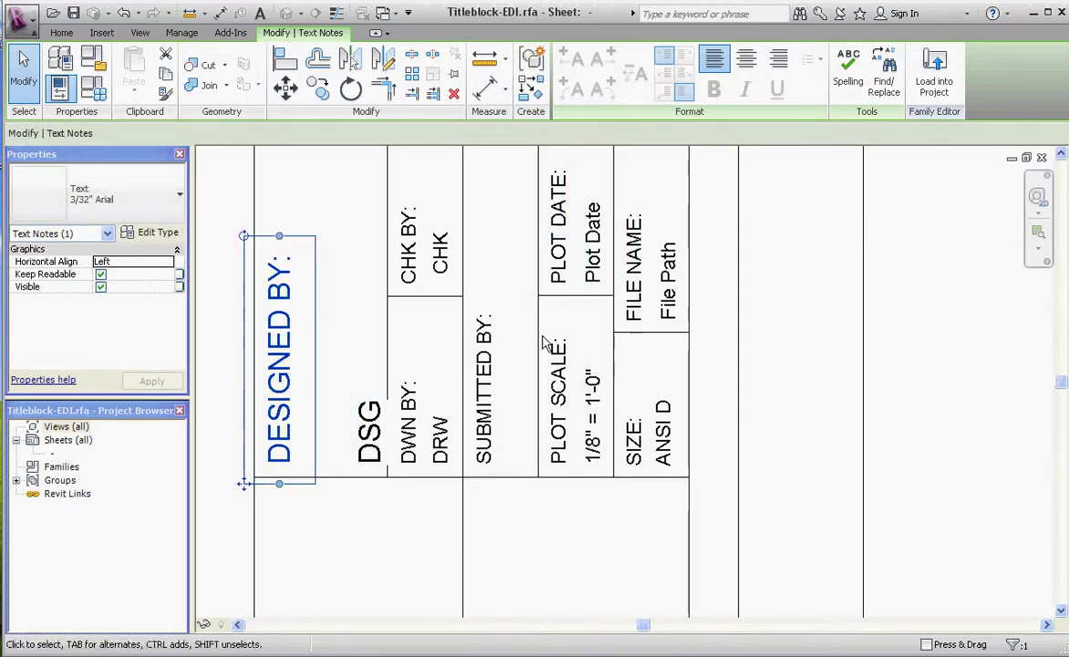
Nudge the DSG label left so it sits close beside the DESIGNED BY: note.
{"action": "left_click", "coordinate": [362, 427]}
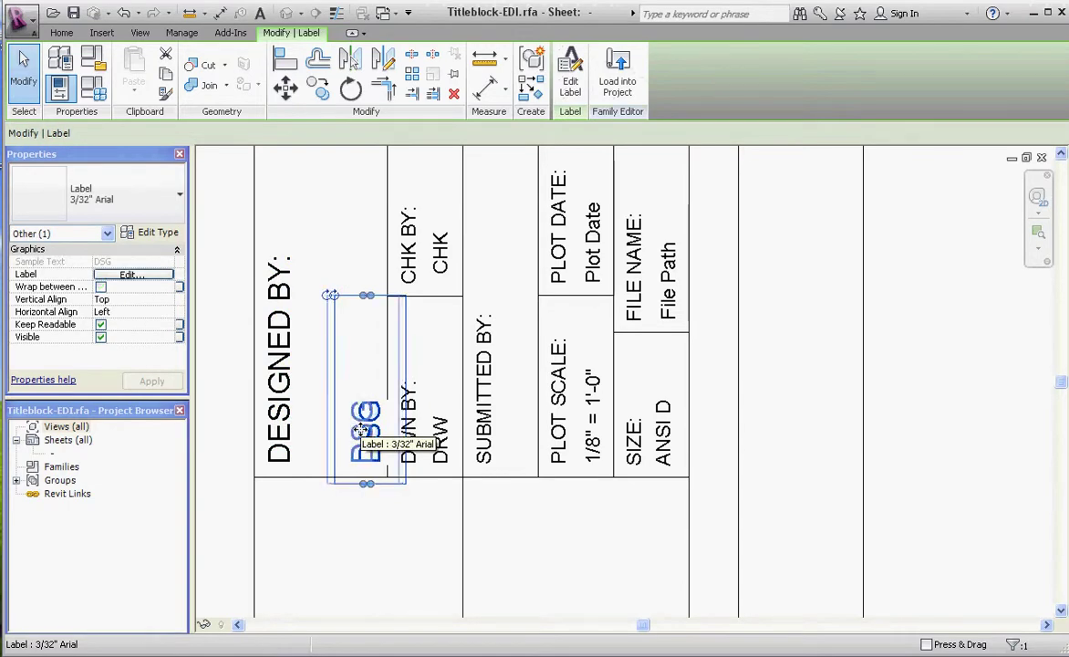
{"action": "key", "text": "Left"}
{"action": "key", "text": "Left"}
{"action": "key", "text": "Left"}
{"action": "key", "text": "Left"}
{"action": "key", "text": "Left"}
{"action": "key", "text": "Left"}
{"action": "key", "text": "Left"}
{"action": "key", "text": "Left"}
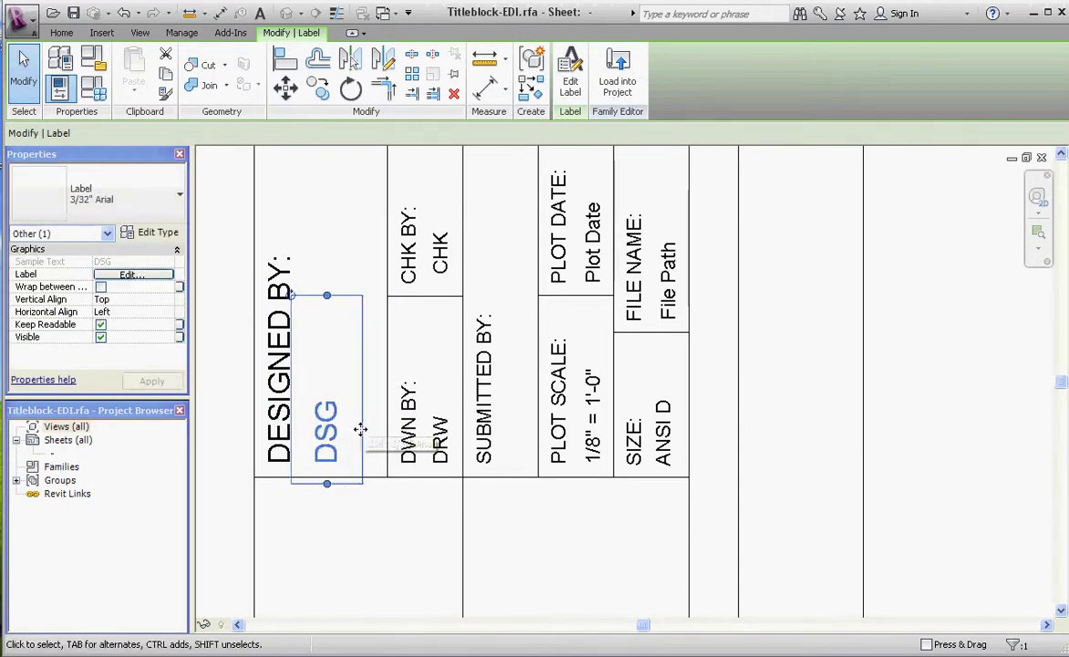
{"action": "key", "text": "Left"}
{"action": "key", "text": "Left"}
{"action": "key", "text": "Left"}
{"action": "key", "text": "Left"}
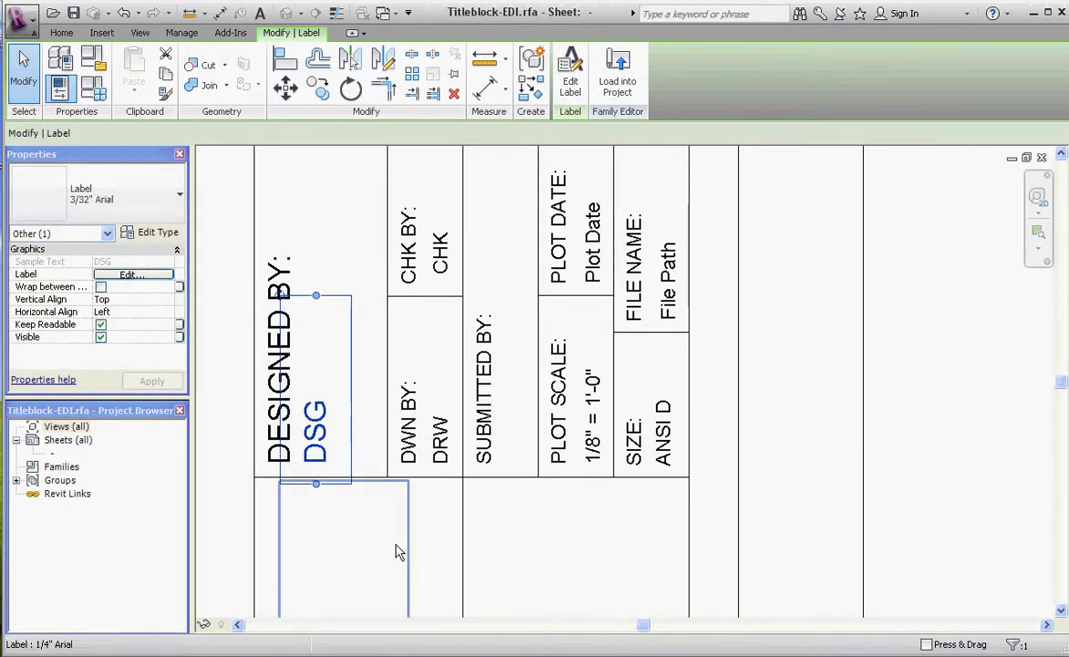
{"action": "left_click", "coordinate": [398, 551]}
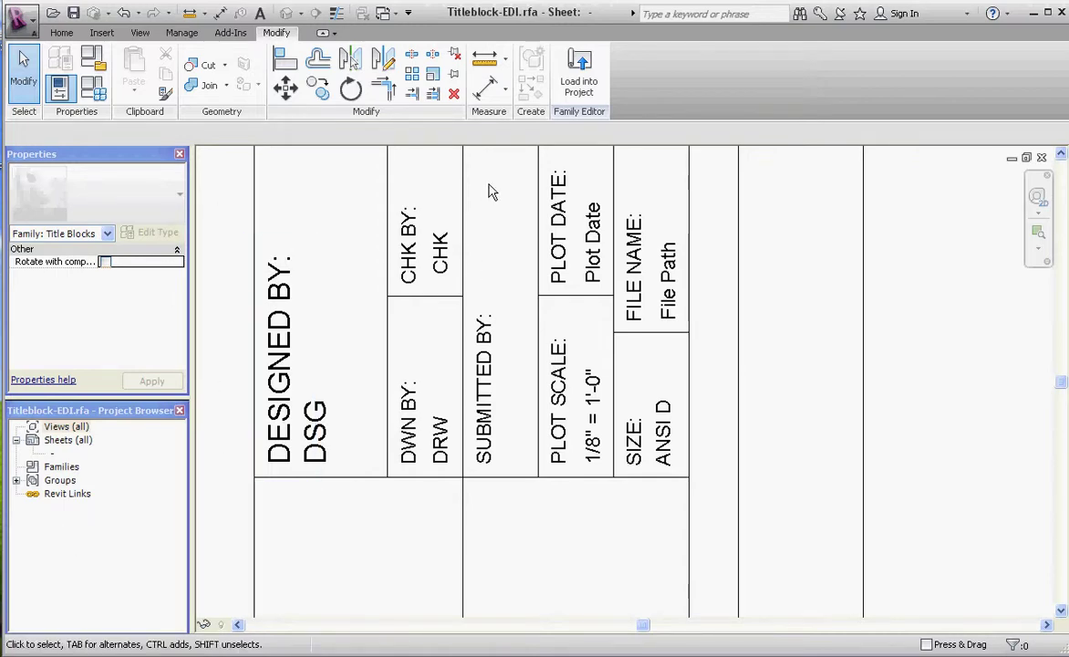
Set the vertical divider line between DSG and the DWN BY: cell to 3/8" from the left border line.
{"action": "scroll", "coordinate": [429, 384], "scroll_direction": "down", "scroll_amount": 2}
{"action": "scroll", "coordinate": [419, 374], "scroll_direction": "up", "scroll_amount": 4}
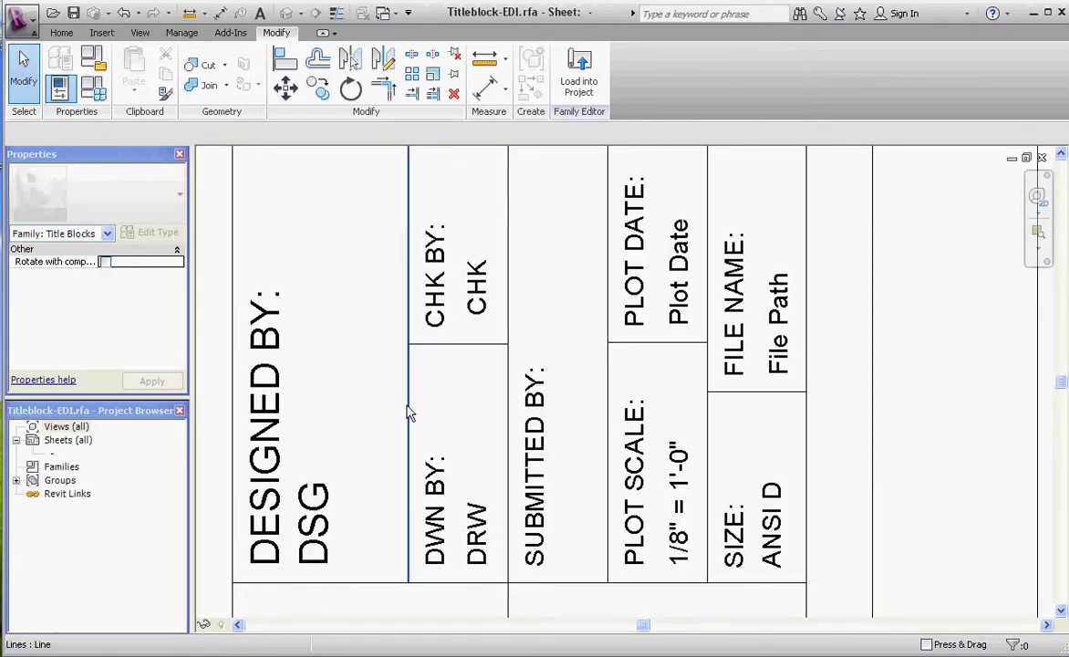
{"action": "scroll", "coordinate": [402, 415], "scroll_direction": "down", "scroll_amount": 3}
{"action": "scroll", "coordinate": [369, 340], "scroll_direction": "up", "scroll_amount": 2}
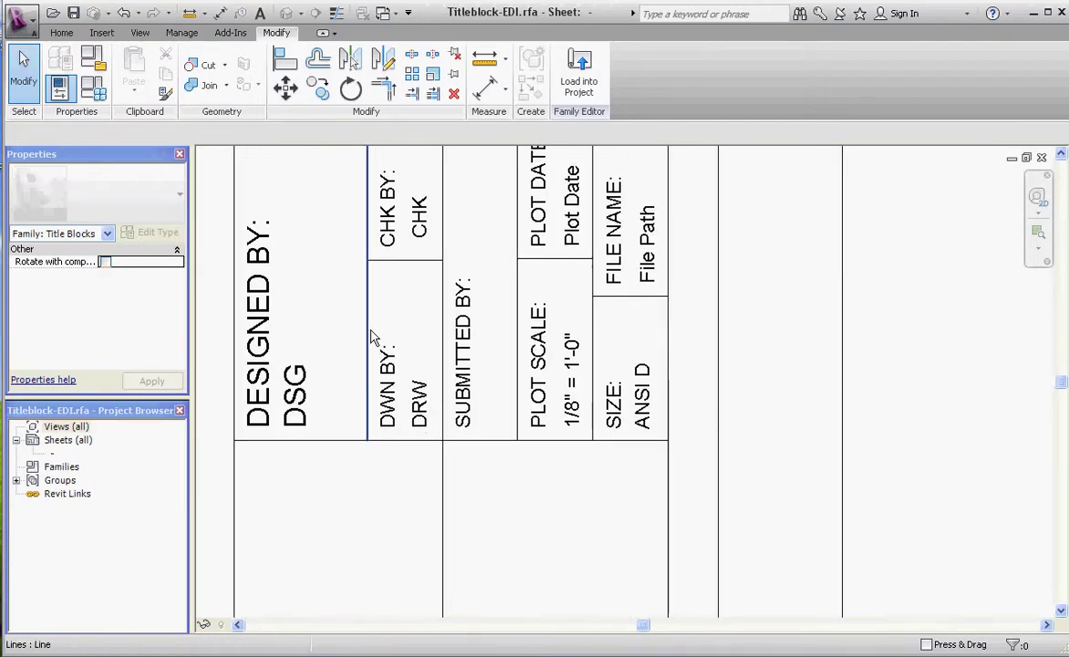
{"action": "left_click", "coordinate": [367, 334]}
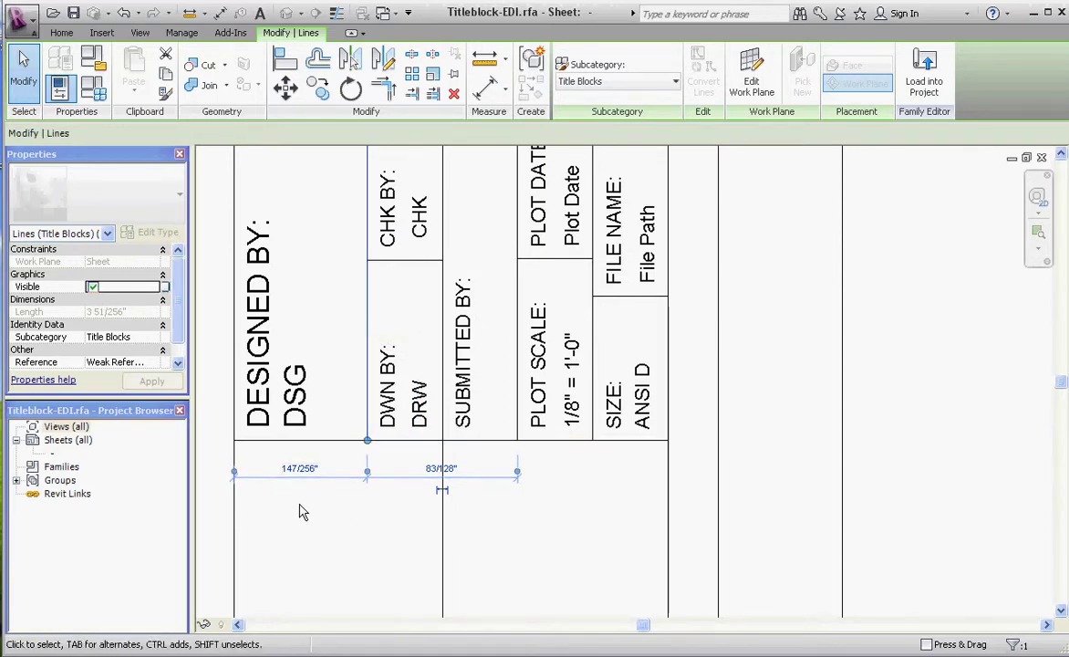
{"action": "left_click", "coordinate": [306, 471]}
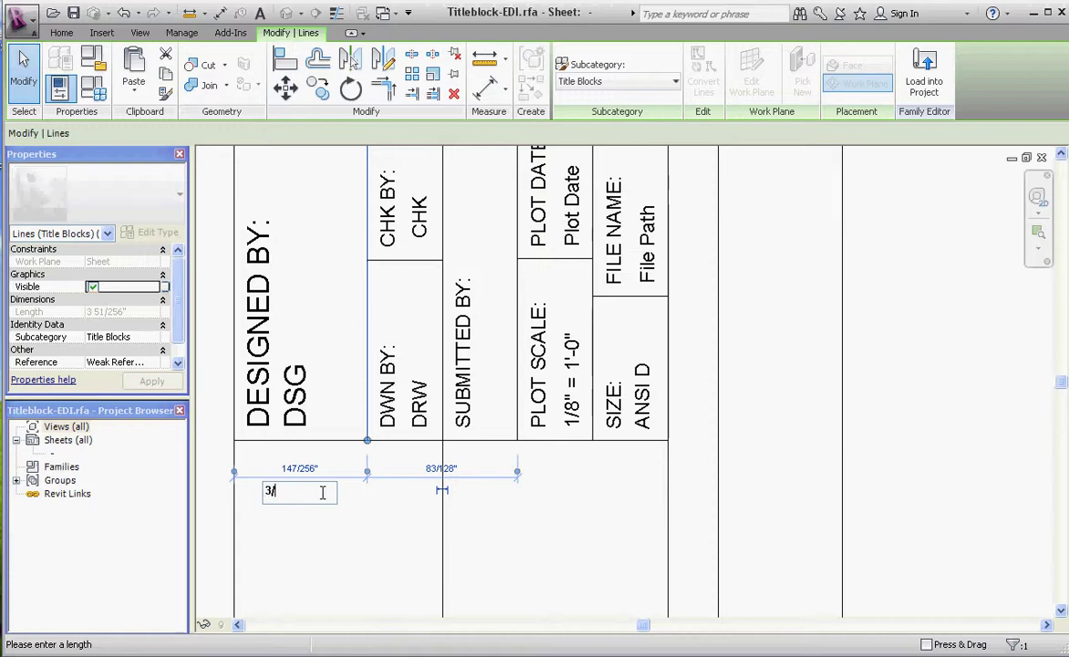
{"action": "key", "text": "Return"}
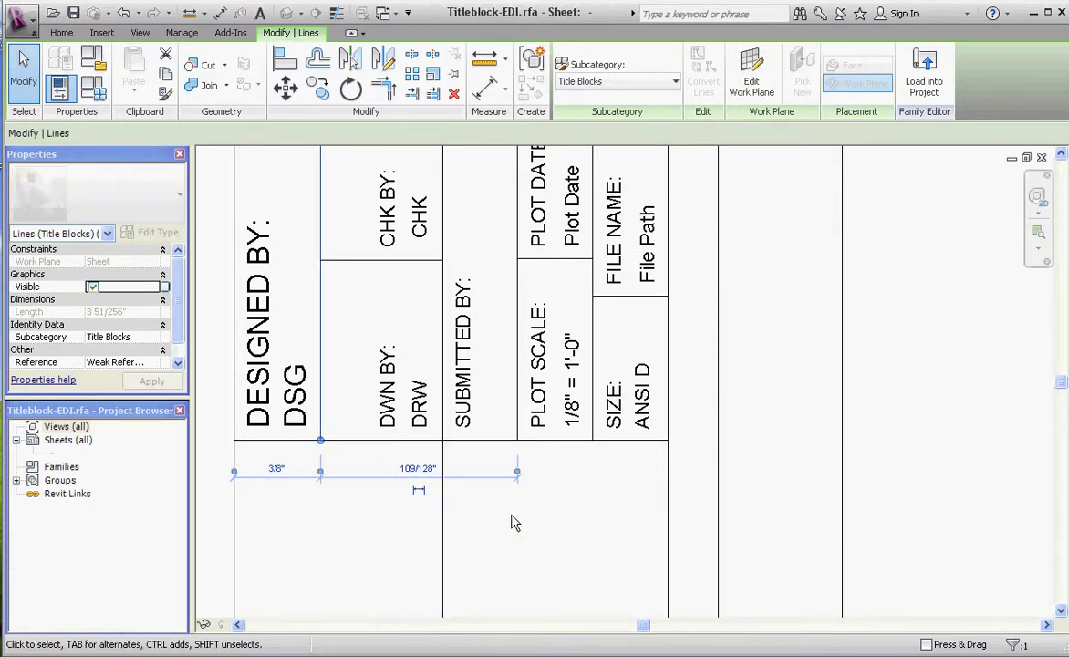
{"action": "key", "text": "Escape"}
Examine the spacing of the title block cells around the DESIGNED BY:, DWN BY: and CHK BY: notes.
{"action": "scroll", "coordinate": [311, 434], "scroll_direction": "down", "scroll_amount": 2}
{"action": "scroll", "coordinate": [306, 418], "scroll_direction": "up", "scroll_amount": 4}
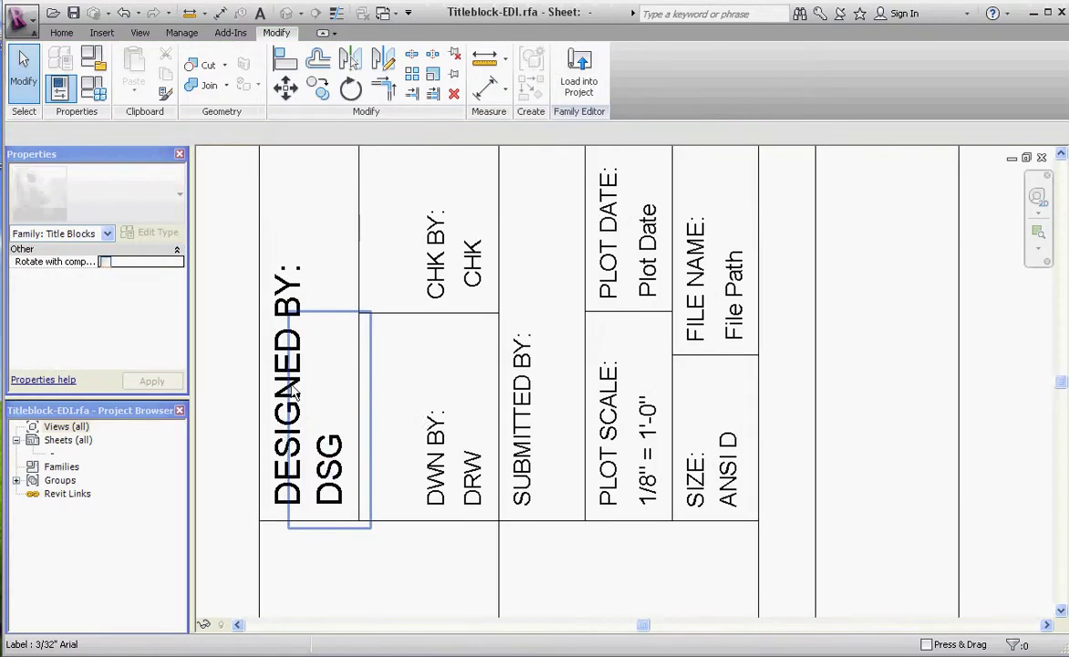
{"action": "scroll", "coordinate": [396, 546], "scroll_direction": "down", "scroll_amount": 3}
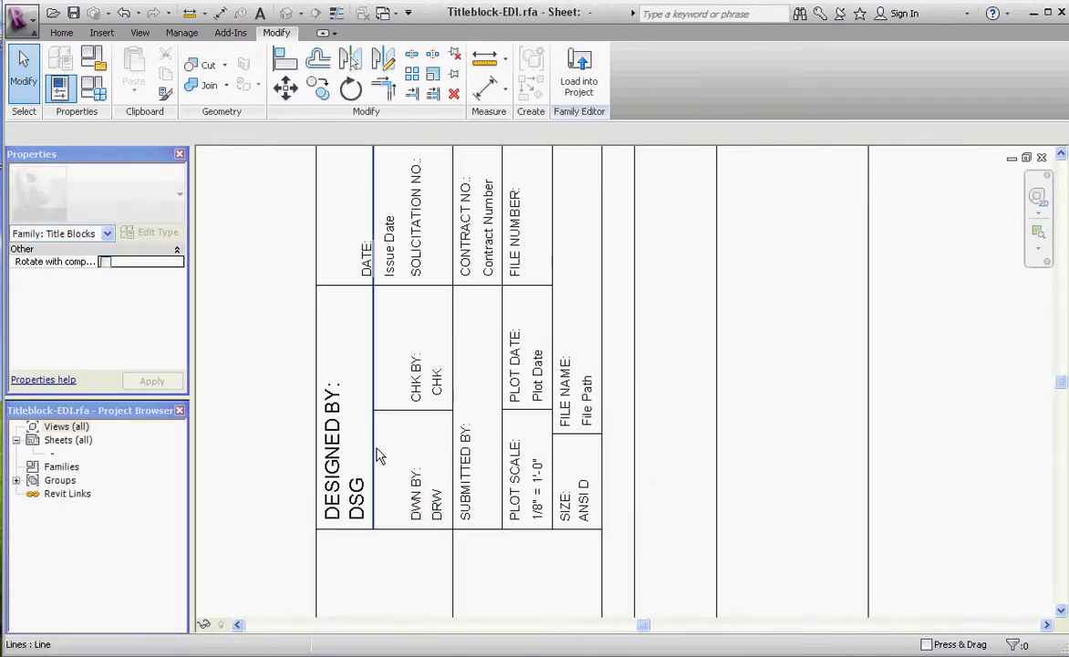
{"action": "scroll", "coordinate": [378, 445], "scroll_direction": "up", "scroll_amount": 1}
{"action": "scroll", "coordinate": [378, 446], "scroll_direction": "down", "scroll_amount": 2}
{"action": "scroll", "coordinate": [365, 484], "scroll_direction": "up", "scroll_amount": 3}
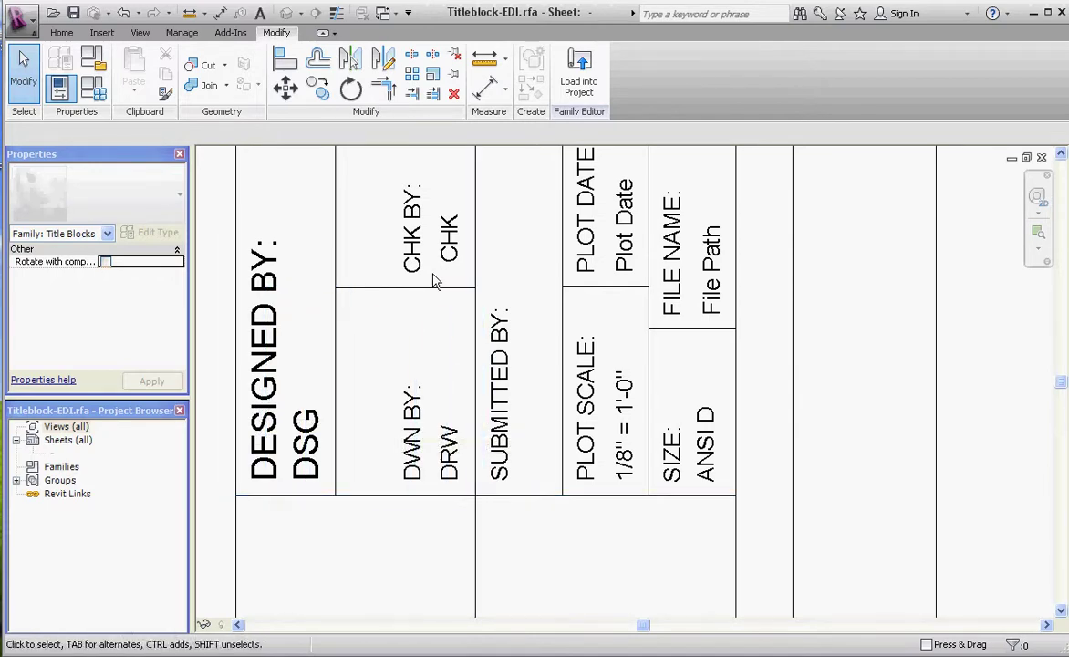
{"action": "scroll", "coordinate": [431, 295], "scroll_direction": "down", "scroll_amount": 3}
{"action": "scroll", "coordinate": [431, 295], "scroll_direction": "down", "scroll_amount": 3}
{"action": "scroll", "coordinate": [437, 365], "scroll_direction": "up", "scroll_amount": 2}
{"action": "scroll", "coordinate": [449, 290], "scroll_direction": "down", "scroll_amount": 2}
{"action": "scroll", "coordinate": [447, 290], "scroll_direction": "up", "scroll_amount": 3}
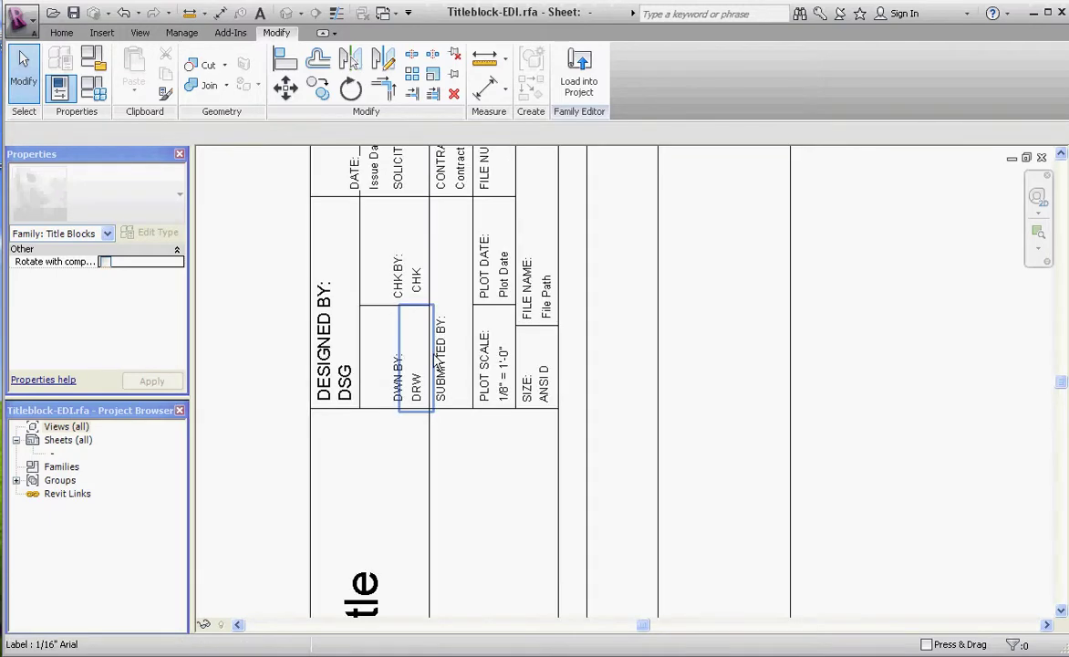
Copy the vertical divider line beside DSG to the right, through the DWN BY: and CHK BY: notes.
{"action": "left_click", "coordinate": [362, 281]}
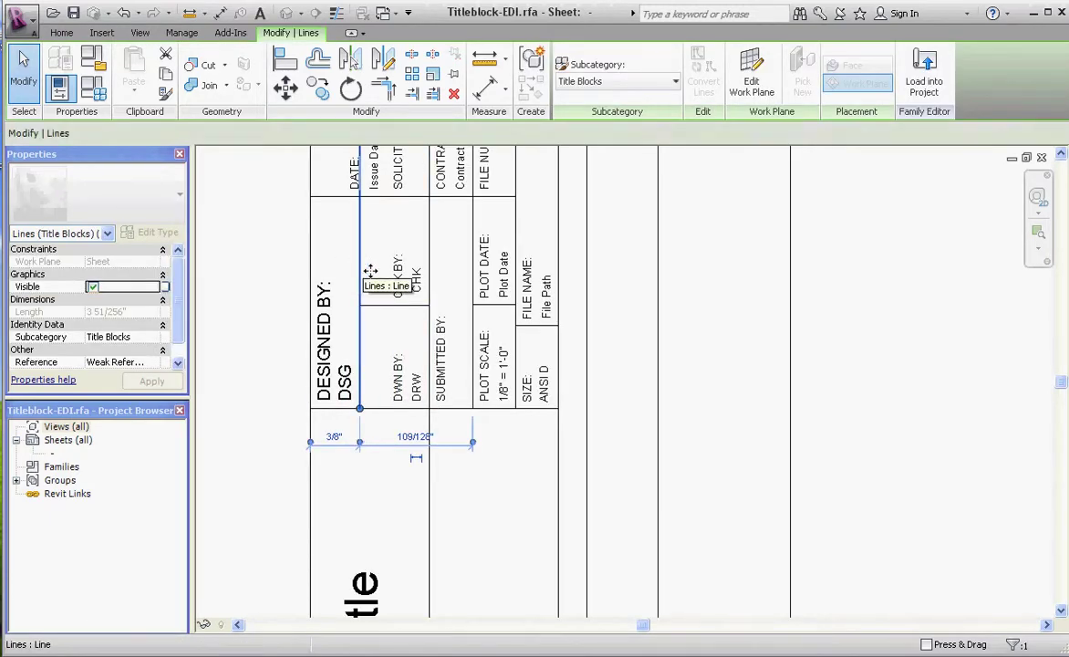
{"action": "left_click_drag", "start_coordinate": [392, 253], "coordinate": [407, 256]}
{"action": "left_click", "coordinate": [426, 429]}
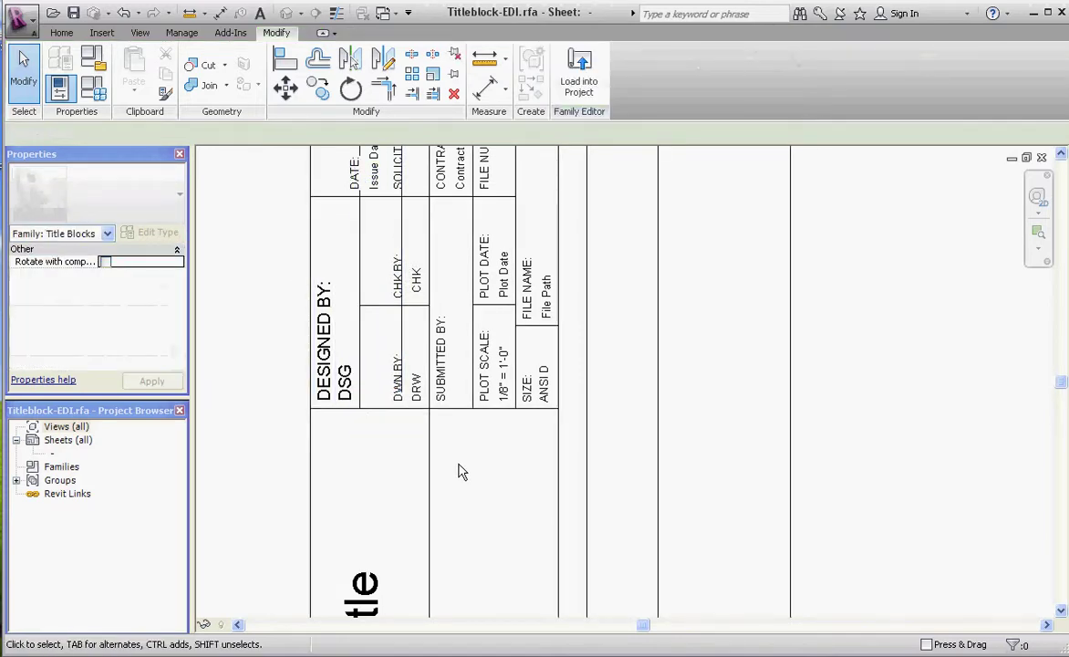
Set the copied vertical line through the DWN BY: and CHK BY: cells to 3/8" from the divider beside DSG.
{"action": "left_click", "coordinate": [403, 310]}
{"action": "scroll", "coordinate": [403, 315], "scroll_direction": "up", "scroll_amount": 4}
{"action": "scroll", "coordinate": [408, 342], "scroll_direction": "up", "scroll_amount": 2}
{"action": "left_click_drag", "start_coordinate": [408, 320], "coordinate": [417, 434]}
{"action": "left_click", "coordinate": [418, 434]}
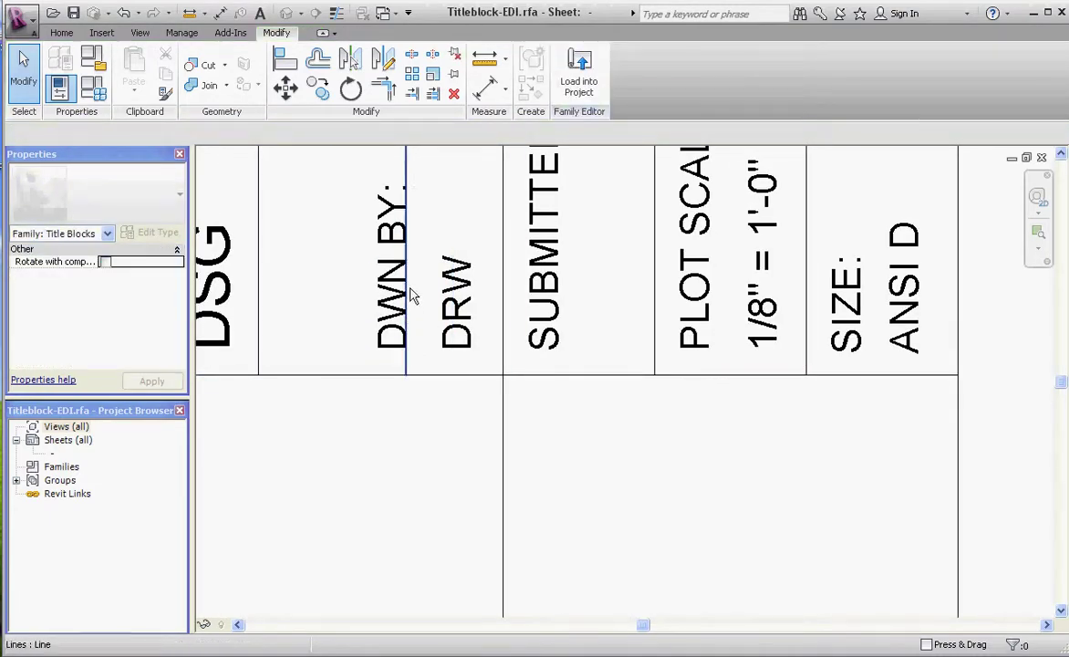
{"action": "left_click", "coordinate": [408, 176]}
{"action": "left_click", "coordinate": [330, 401]}
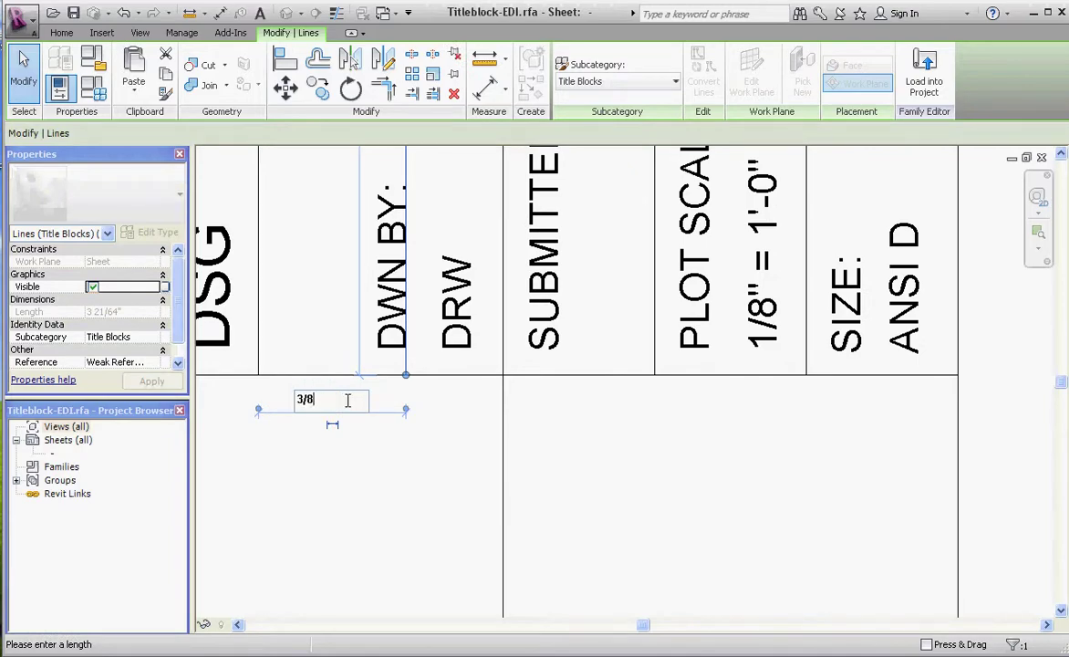
{"action": "type", "text": "3/8\""}
{"action": "key", "text": "Return"}
{"action": "left_click", "coordinate": [227, 518]}
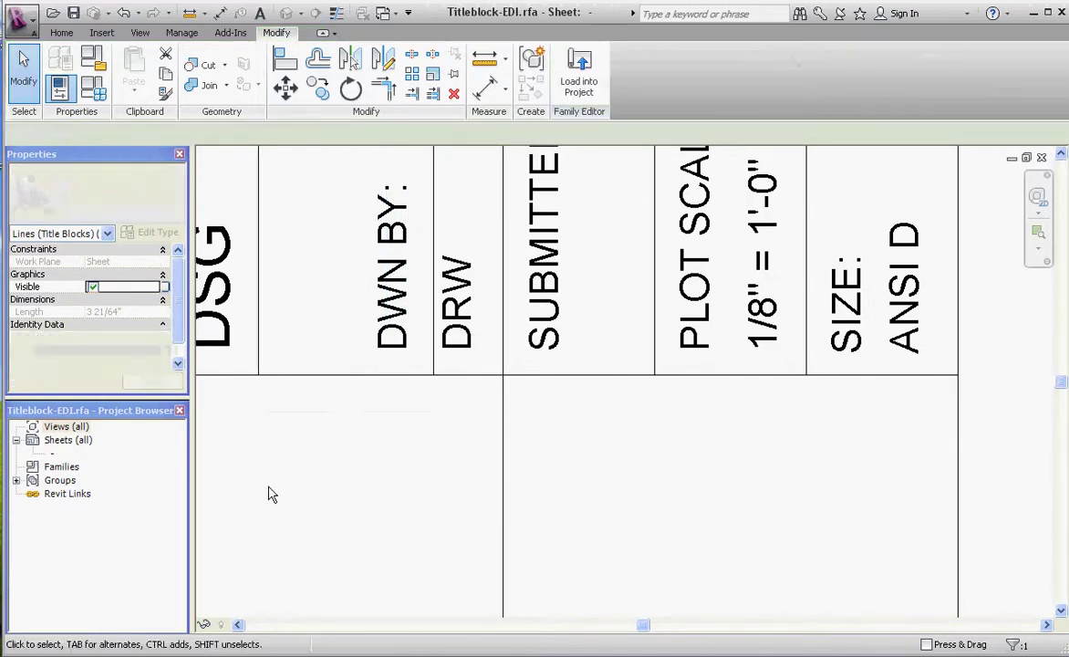
Examine the long vertical line running between DRW and SUBMITTED BY: and down through the Project Title area.
{"action": "scroll", "coordinate": [233, 520], "scroll_direction": "down", "scroll_amount": 2}
{"action": "scroll", "coordinate": [370, 511], "scroll_direction": "down", "scroll_amount": 2}
{"action": "scroll", "coordinate": [372, 456], "scroll_direction": "up", "scroll_amount": 2}
{"action": "scroll", "coordinate": [373, 437], "scroll_direction": "down", "scroll_amount": 2}
{"action": "scroll", "coordinate": [358, 394], "scroll_direction": "up", "scroll_amount": 3}
{"action": "scroll", "coordinate": [346, 406], "scroll_direction": "down", "scroll_amount": 3}
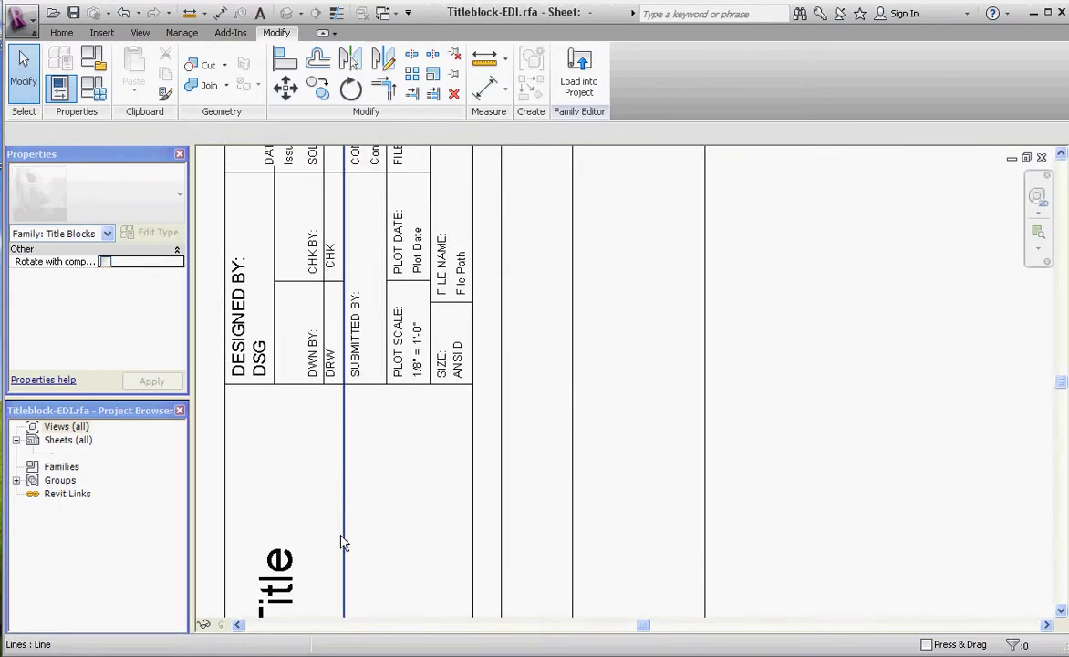
{"action": "scroll", "coordinate": [306, 525], "scroll_direction": "down", "scroll_amount": 3}
{"action": "scroll", "coordinate": [349, 401], "scroll_direction": "up", "scroll_amount": 3}
{"action": "scroll", "coordinate": [340, 293], "scroll_direction": "up", "scroll_amount": 2}
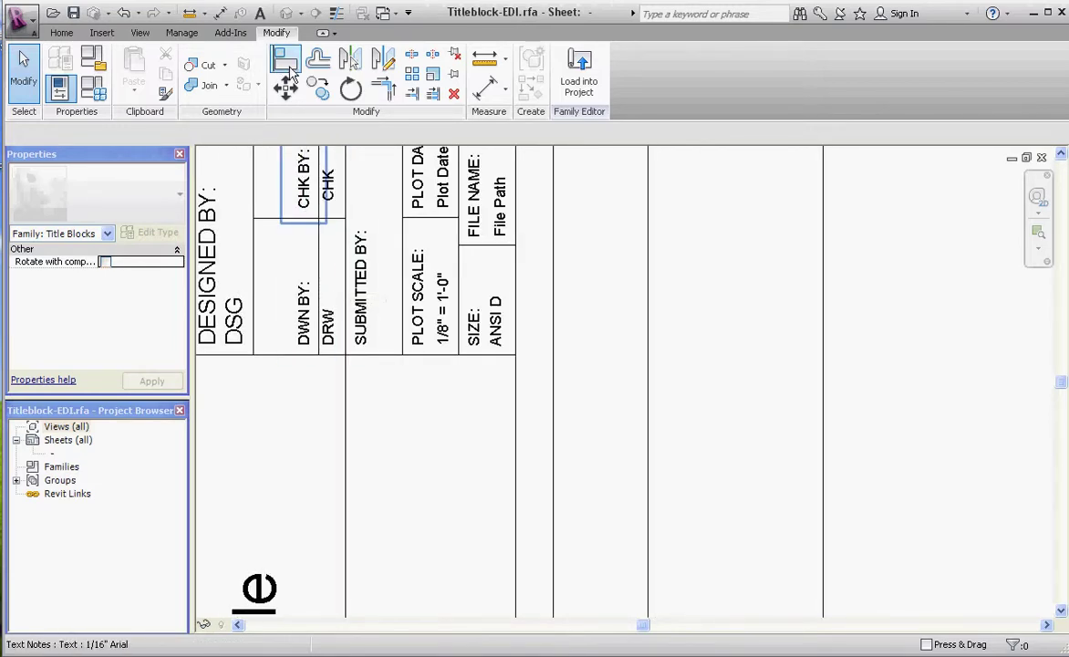
Split the long vertical line beside SUBMITTED BY: just above the Project Title cell and delete its upper segment.
{"action": "left_click", "coordinate": [412, 54]}
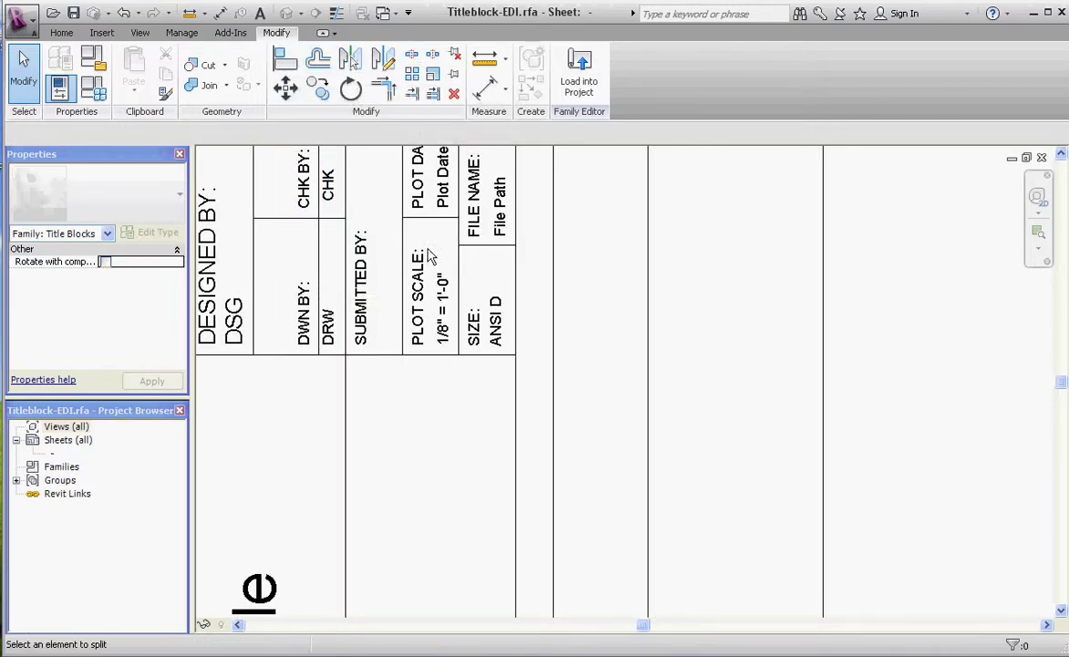
{"action": "left_click", "coordinate": [349, 341]}
{"action": "key", "text": "Escape"}
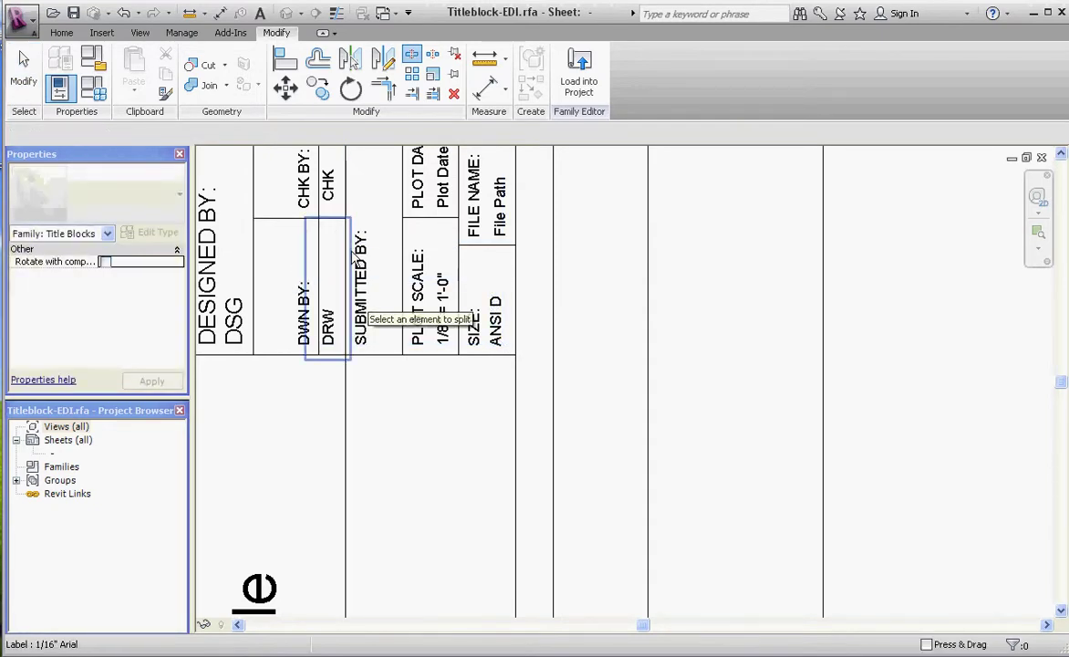
{"action": "left_click", "coordinate": [347, 260]}
{"action": "key", "text": "Delete"}
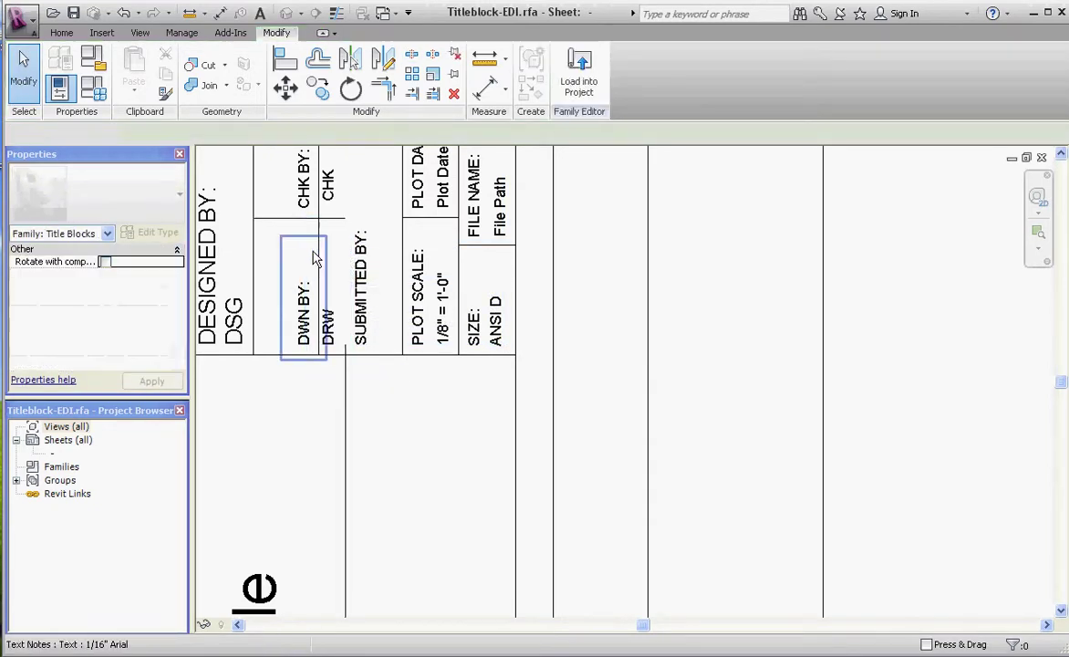
Shorten the remaining vertical line in the Project Title cell so its upper end meets the horizontal border below DRW.
{"action": "left_click", "coordinate": [345, 386]}
{"action": "scroll", "coordinate": [345, 348], "scroll_direction": "up", "scroll_amount": 5}
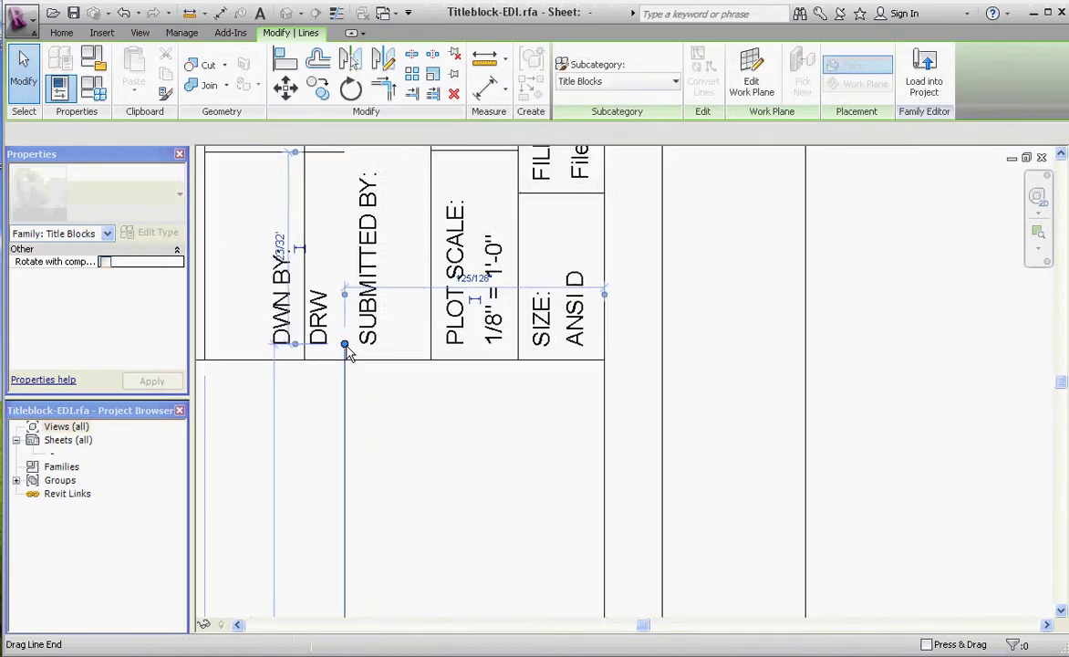
{"action": "left_click_drag", "start_coordinate": [345, 347], "coordinate": [355, 400]}
{"action": "left_click", "coordinate": [350, 406]}
{"action": "left_click", "coordinate": [344, 415]}
{"action": "scroll", "coordinate": [341, 246], "scroll_direction": "down", "scroll_amount": 5}
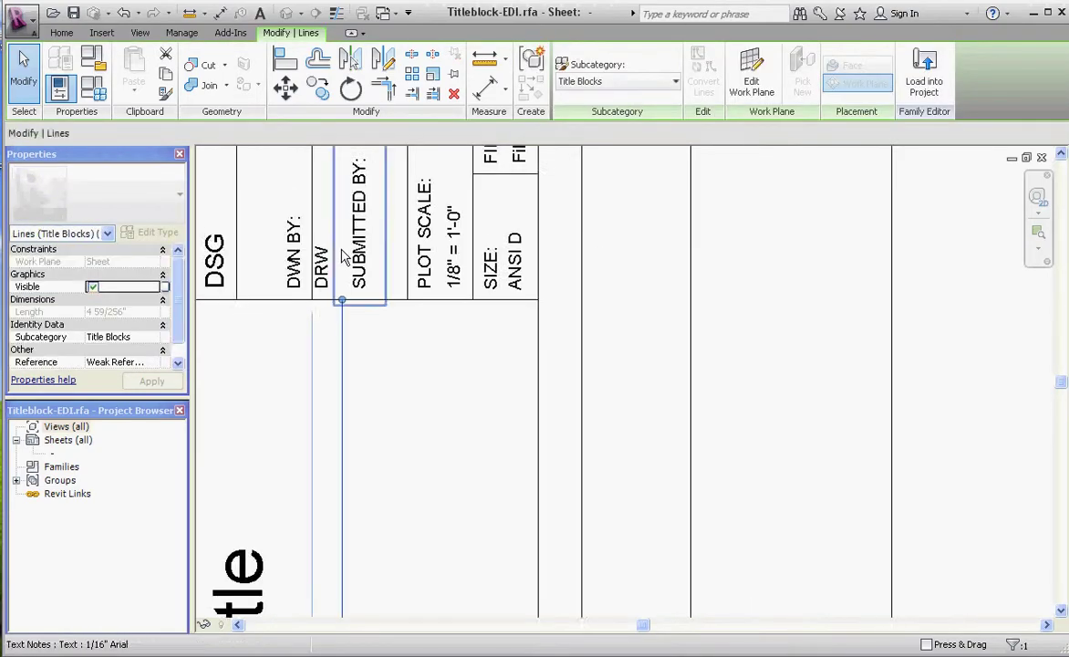
Set the vertical line in the Project Title cell to 7/8" from the title block's right border line.
{"action": "scroll", "coordinate": [384, 369], "scroll_direction": "down", "scroll_amount": 3}
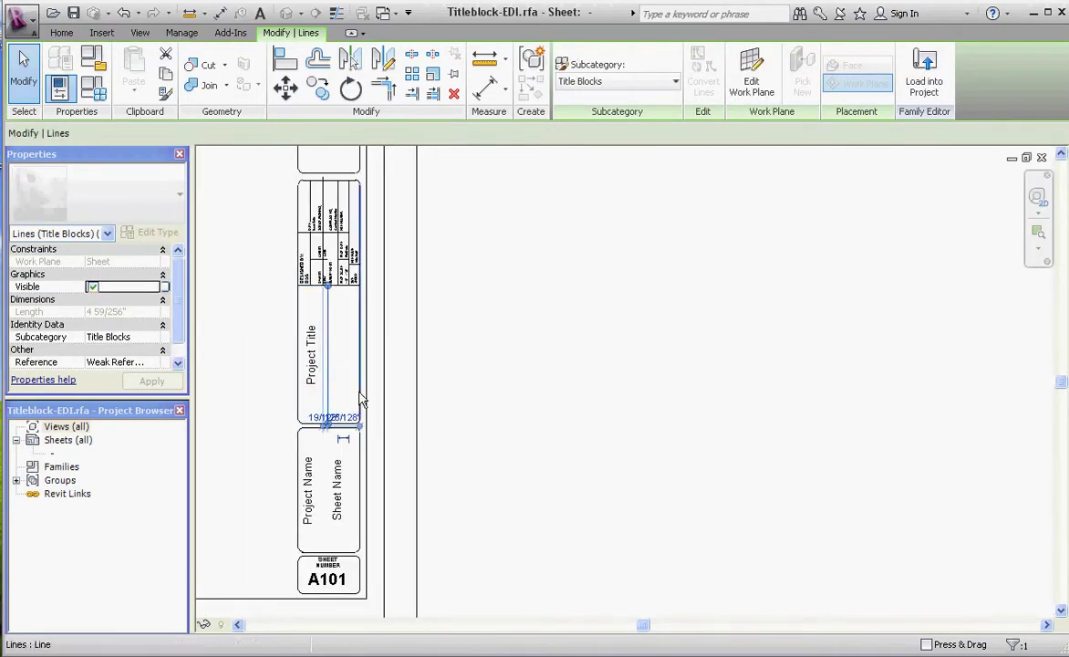
{"action": "scroll", "coordinate": [346, 447], "scroll_direction": "up", "scroll_amount": 5}
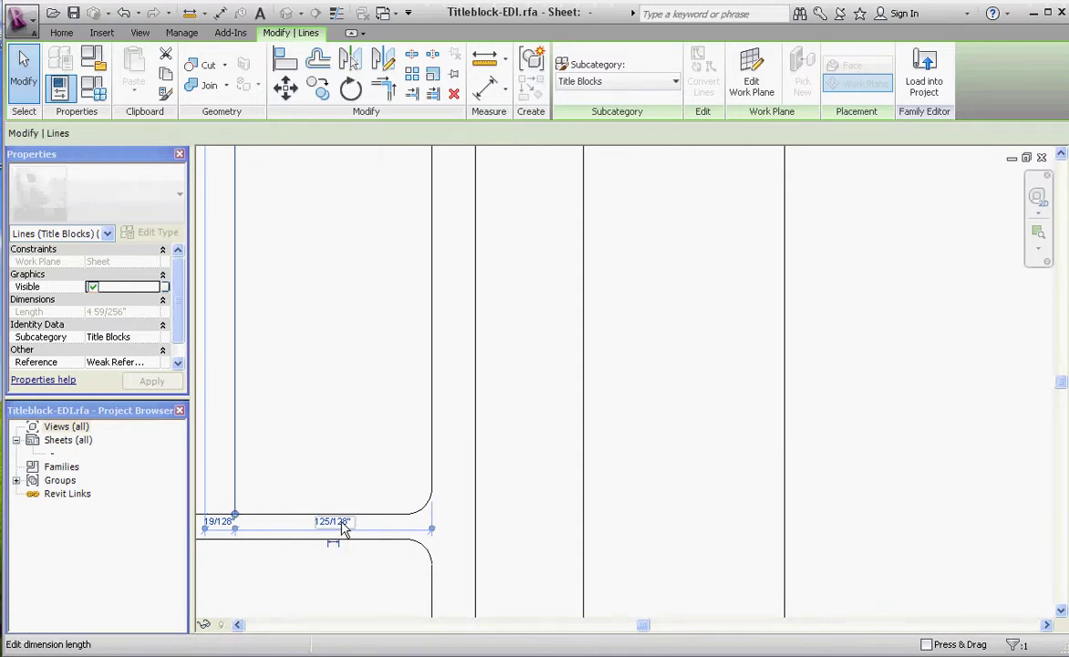
{"action": "left_click", "coordinate": [342, 530]}
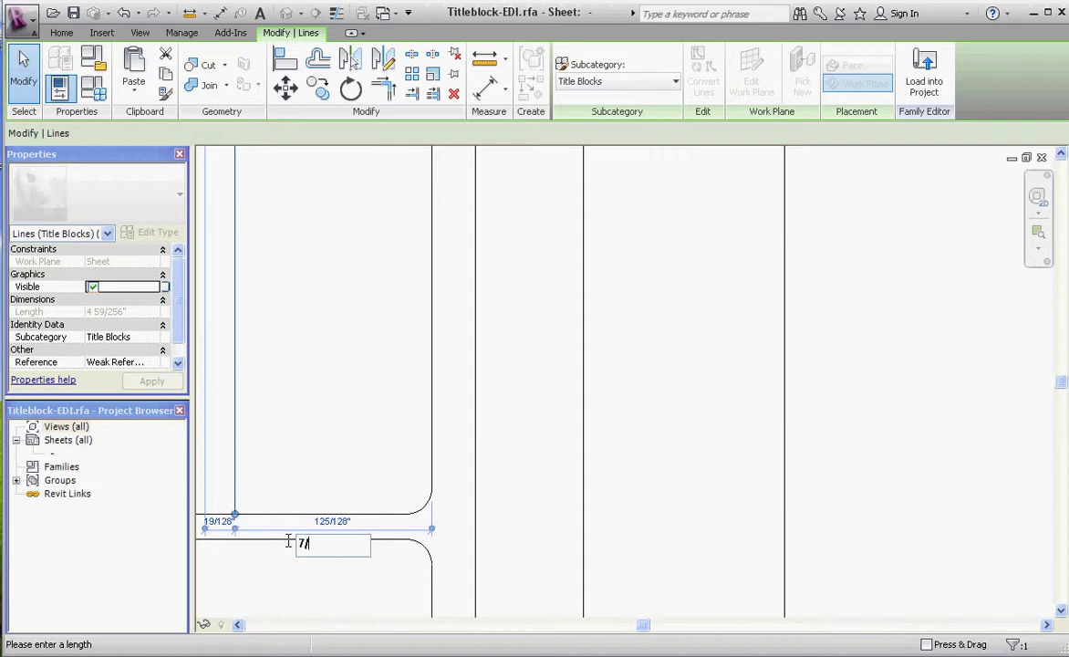
{"action": "type", "text": "7/8\""}
{"action": "key", "text": "Return"}
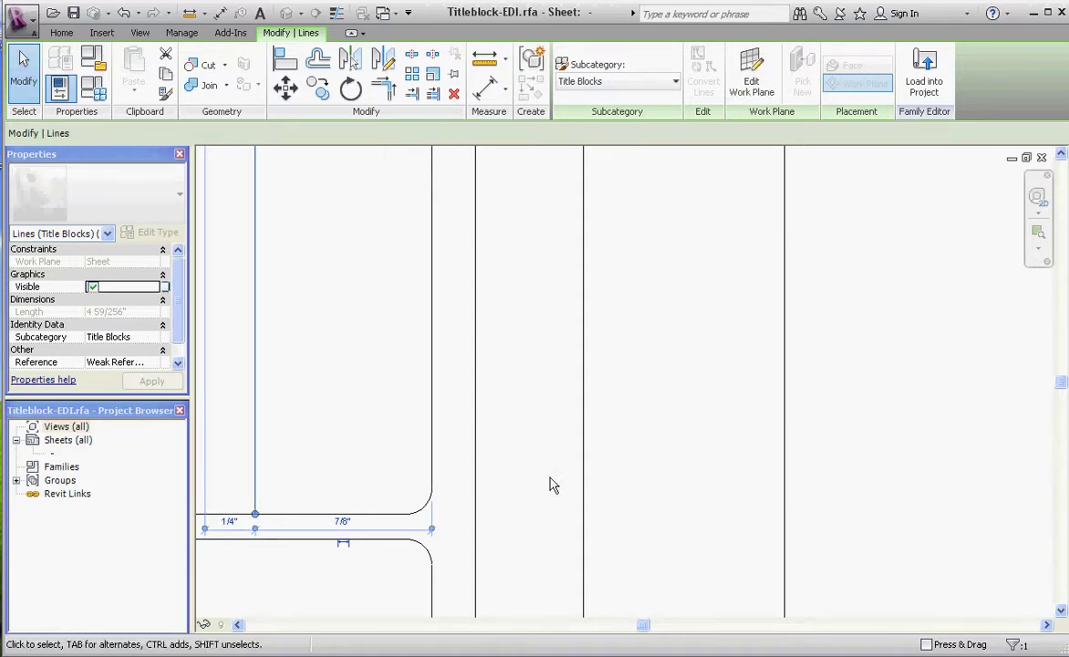
{"action": "left_click", "coordinate": [501, 408]}
Check the spacing of the vertical dividers beside DSG and through the DWN BY: and CHK BY: cells.
{"action": "scroll", "coordinate": [413, 399], "scroll_direction": "up", "scroll_amount": 5}
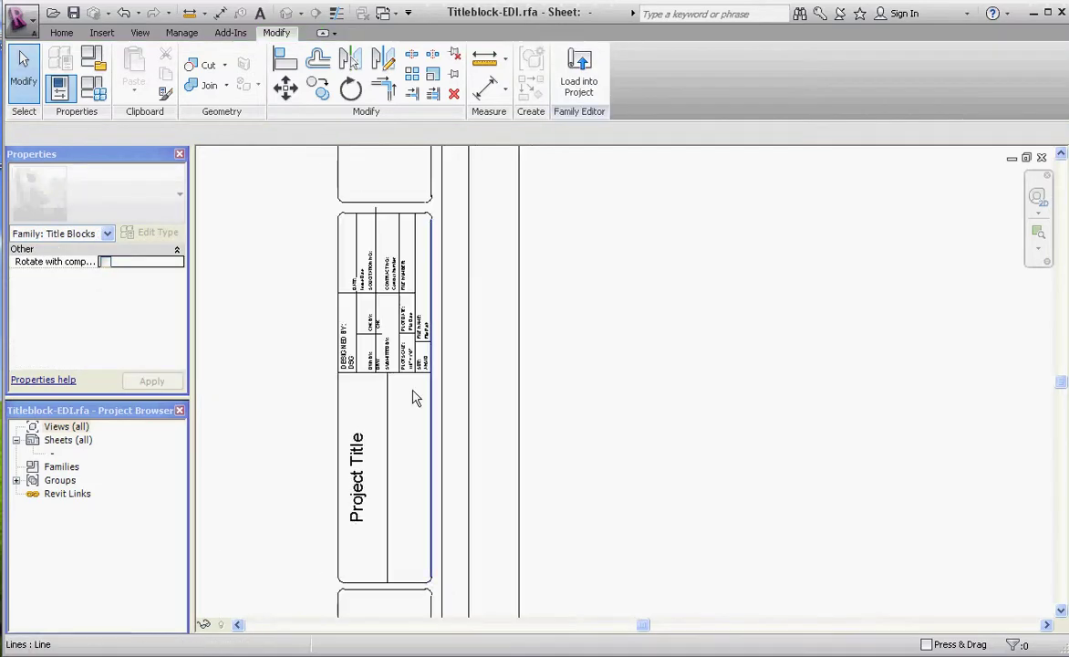
{"action": "scroll", "coordinate": [366, 383], "scroll_direction": "up", "scroll_amount": 2}
{"action": "scroll", "coordinate": [375, 421], "scroll_direction": "down", "scroll_amount": 2}
{"action": "scroll", "coordinate": [326, 402], "scroll_direction": "up", "scroll_amount": 3}
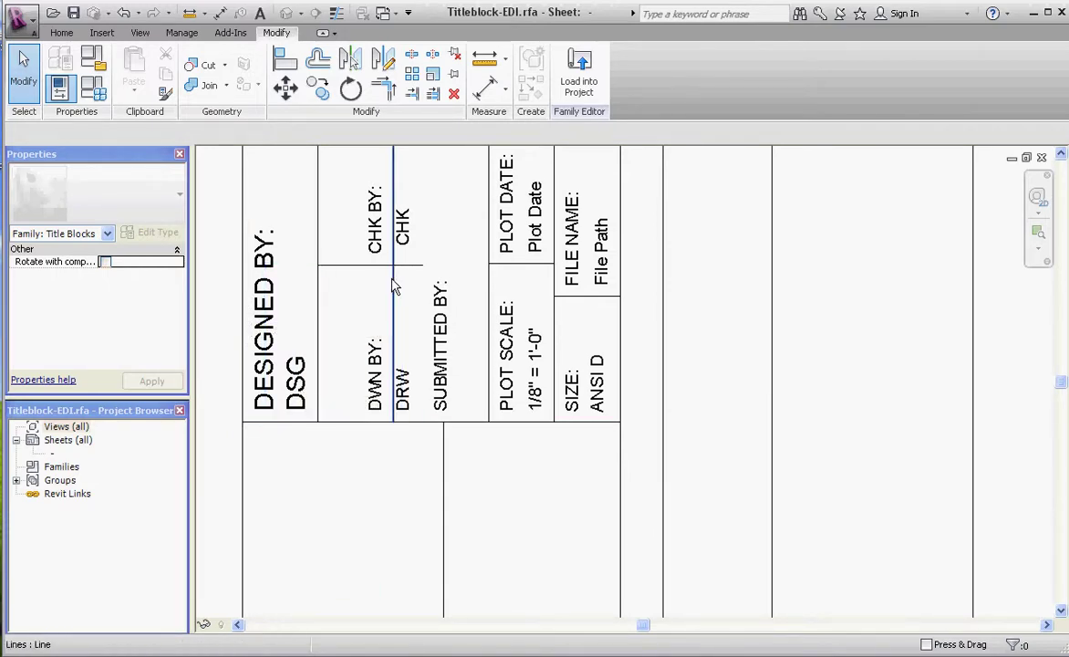
{"action": "left_click", "coordinate": [393, 286]}
{"action": "left_click", "coordinate": [351, 518]}
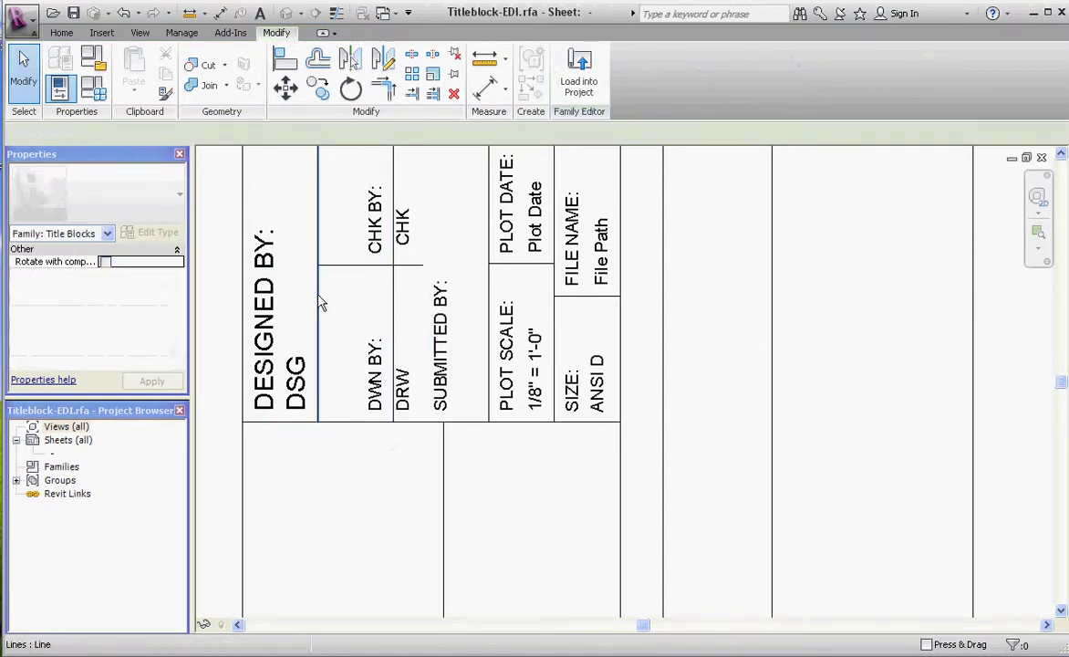
{"action": "left_click", "coordinate": [319, 303]}
{"action": "left_click", "coordinate": [315, 513]}
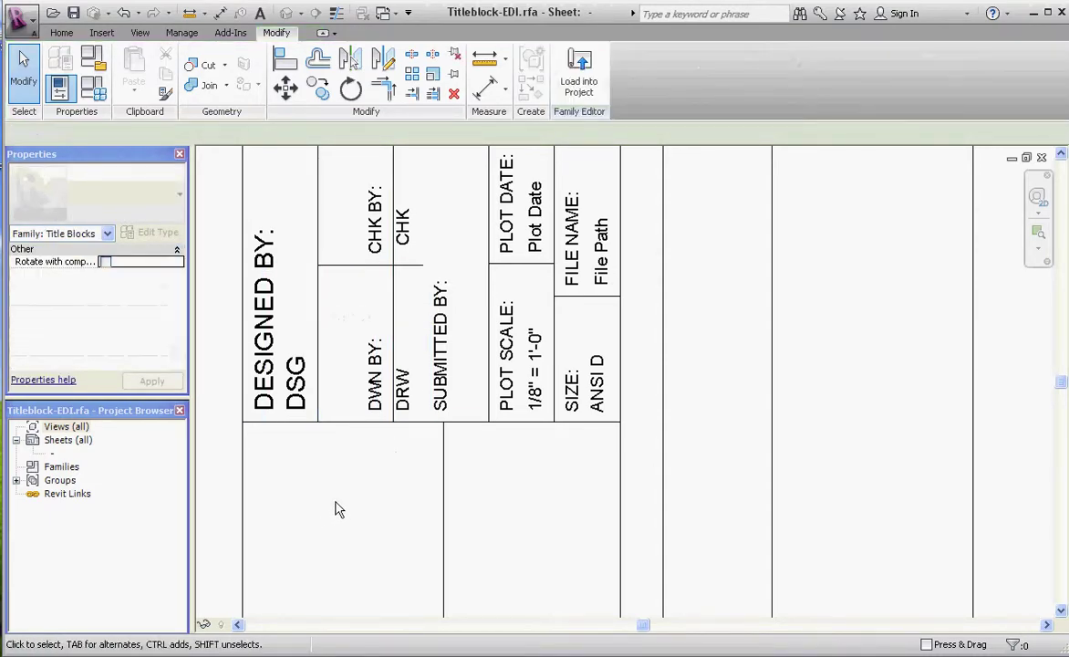
{"action": "scroll", "coordinate": [347, 506], "scroll_direction": "down", "scroll_amount": 3}
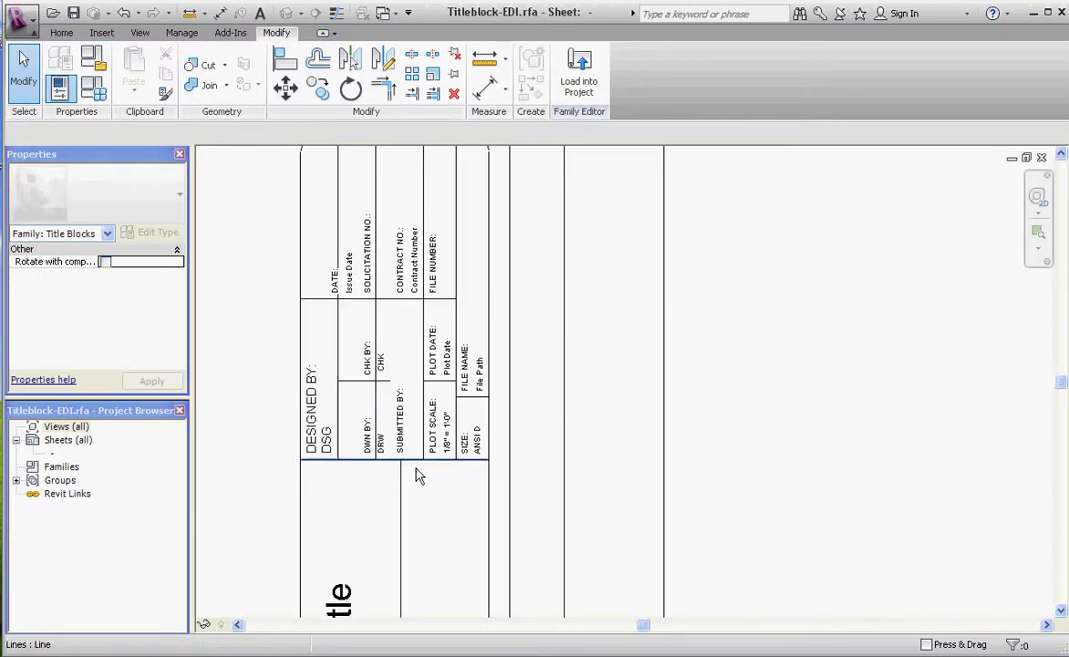